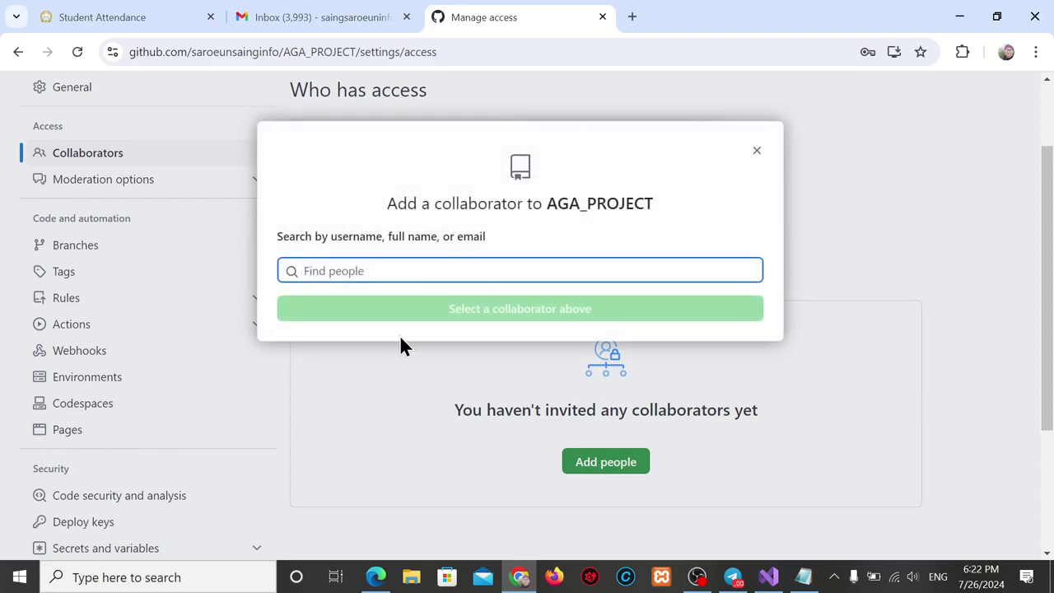
- Invite the first collaborator to the AGA_PROJECT repository using the copied e-mail address
key("ctrl+v")
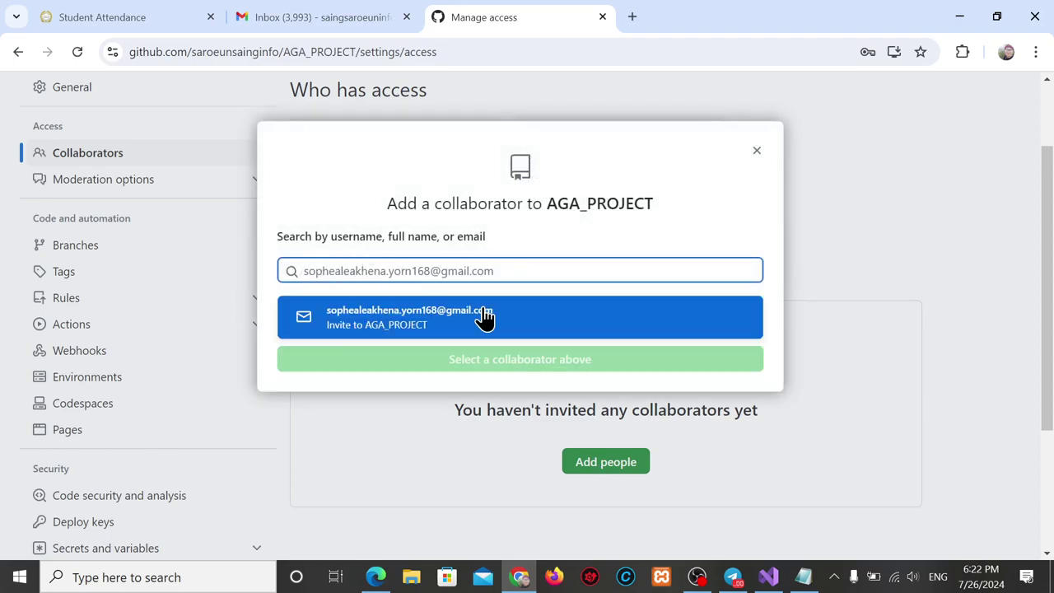
left_click(406, 328)
left_click(543, 328)
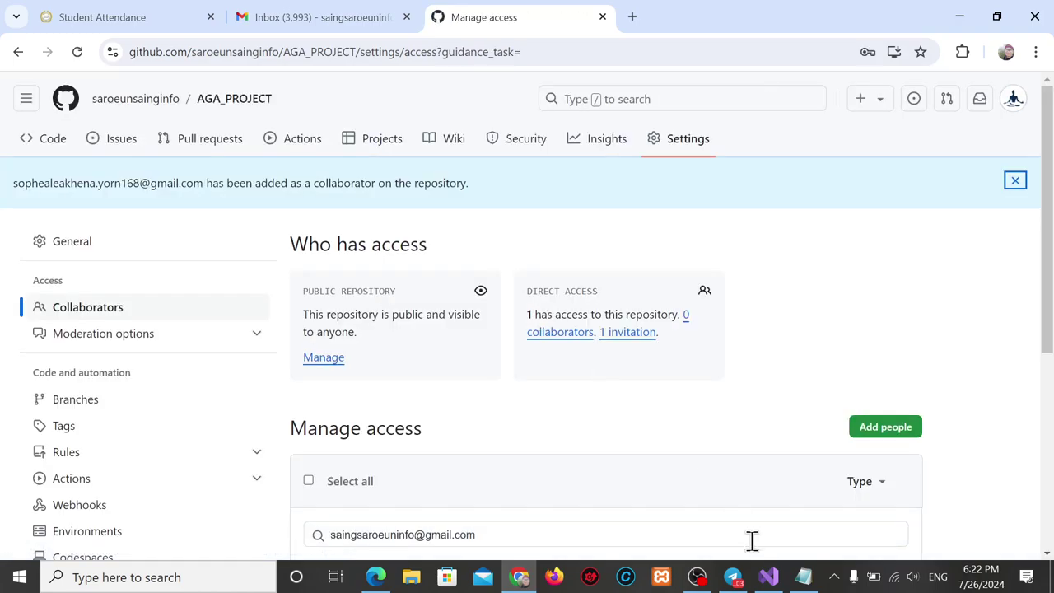
- Copy the second e-mail address from the Notepad list and add it as a collaborator on AGA_PROJECT
left_click(803, 574)
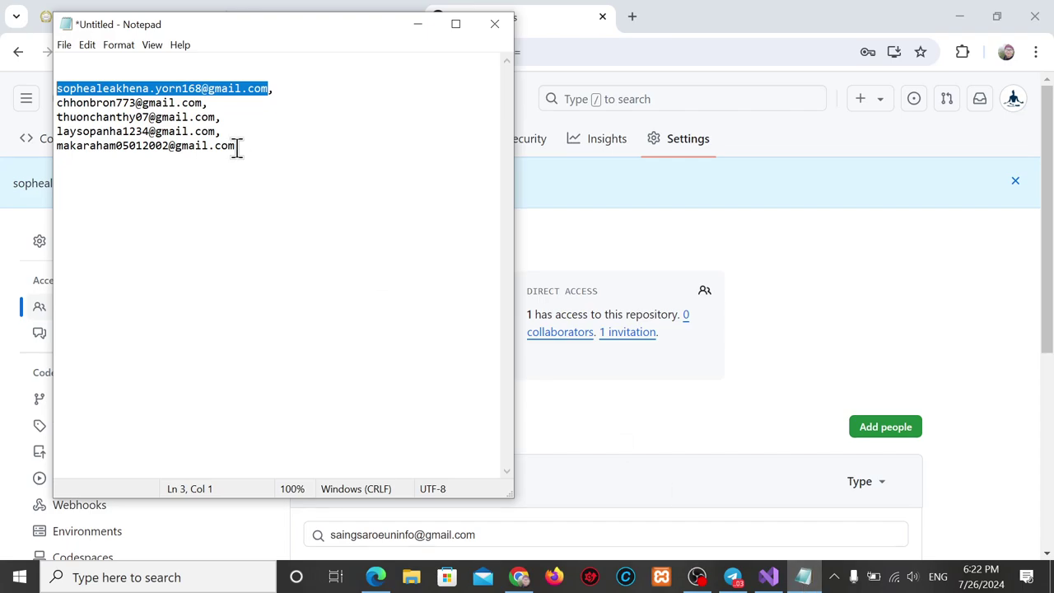
left_click(209, 104)
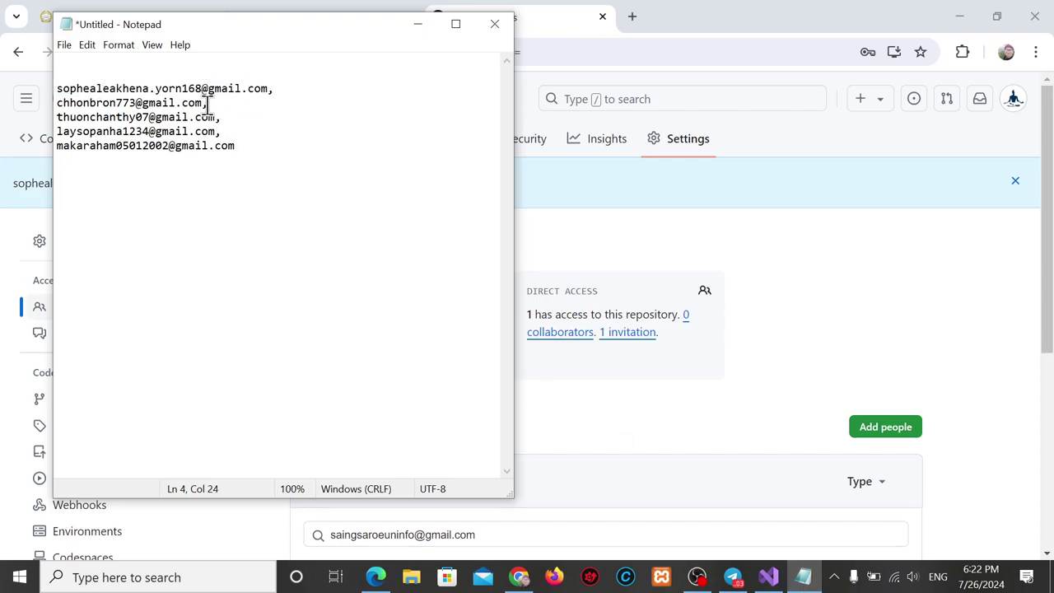
left_click_drag(206, 103, 48, 101)
key("ctrl+c")
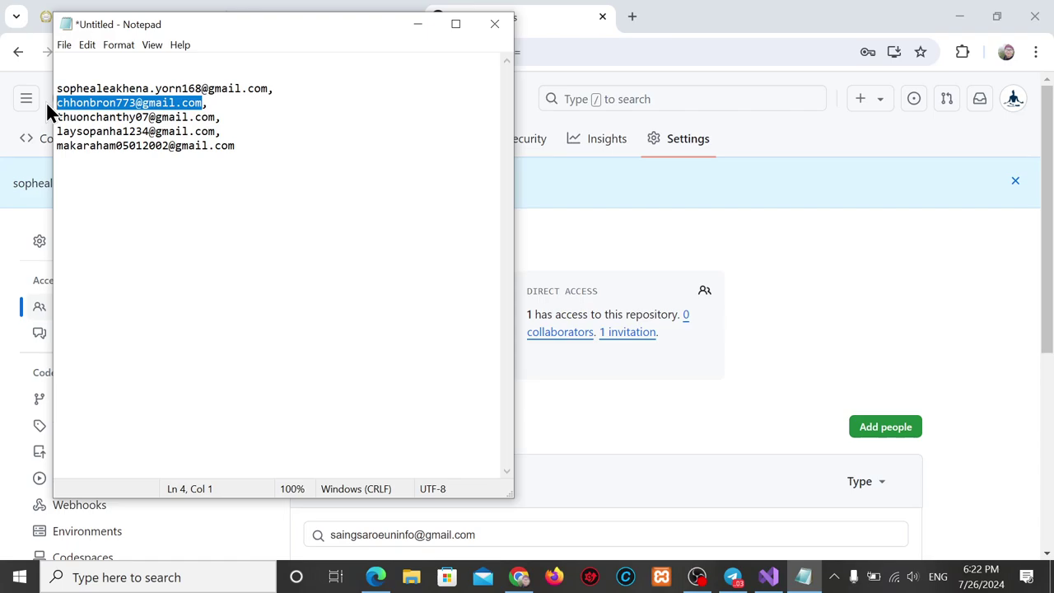
left_click(741, 420)
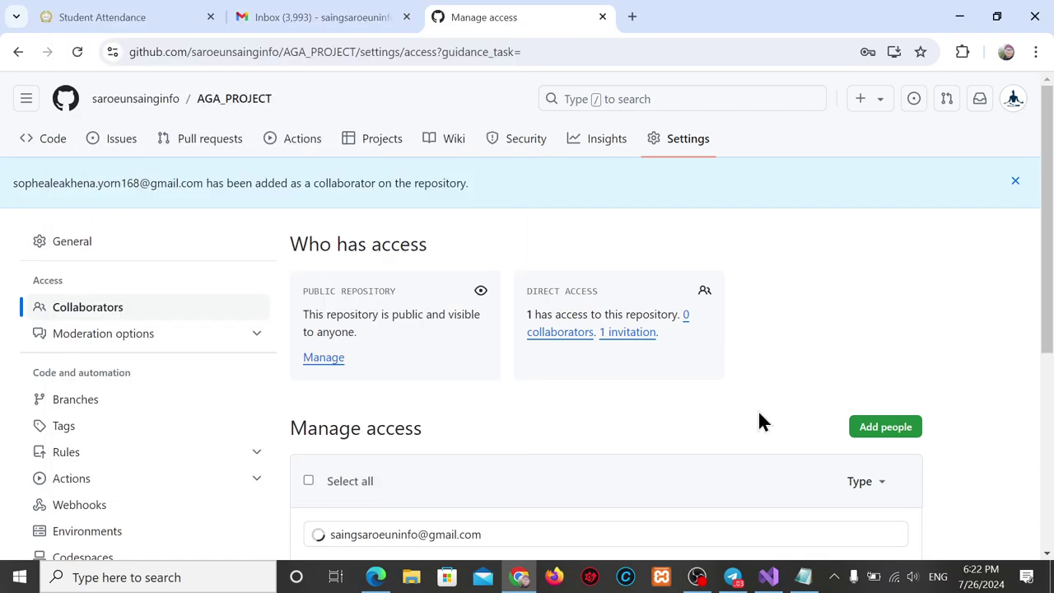
left_click(889, 436)
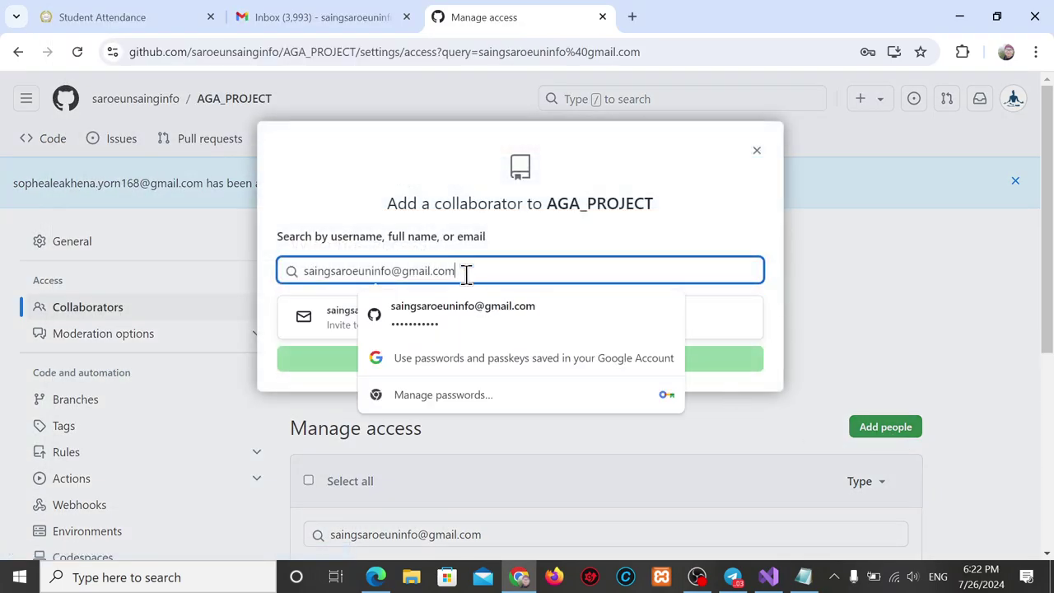
key("ctrl+a")
key("ctrl+v")
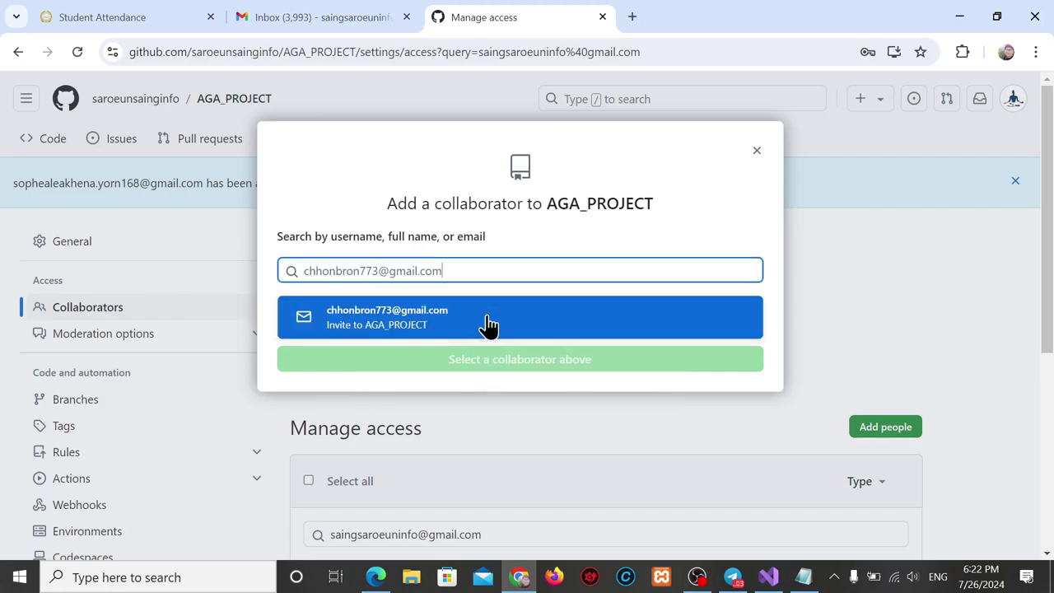
left_click(488, 325)
left_click(552, 328)
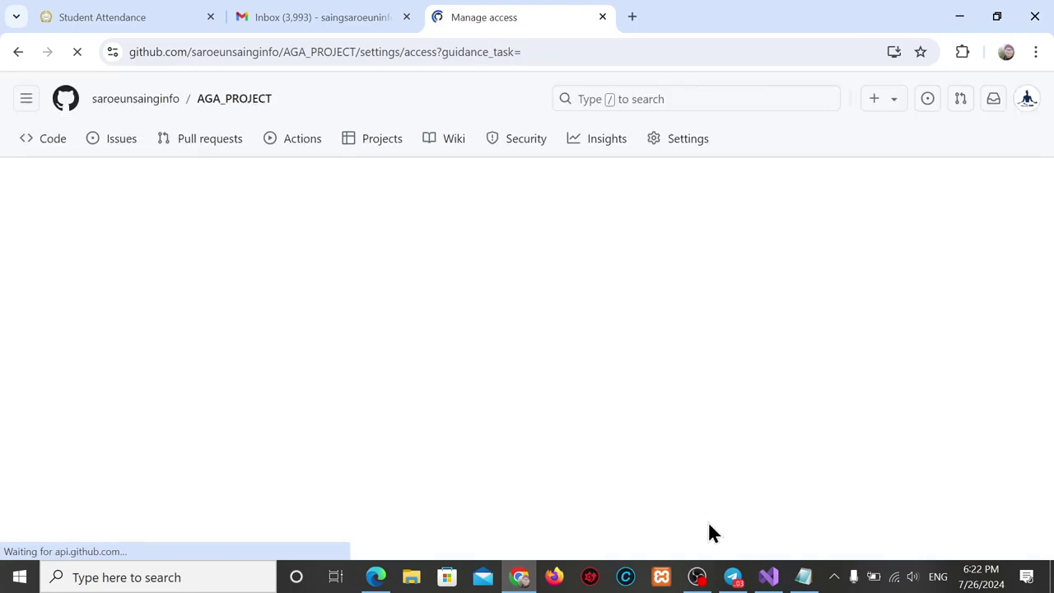
- Copy the third e-mail address from the Notepad list and add it as a collaborator on AGA_PROJECT
left_click(801, 575)
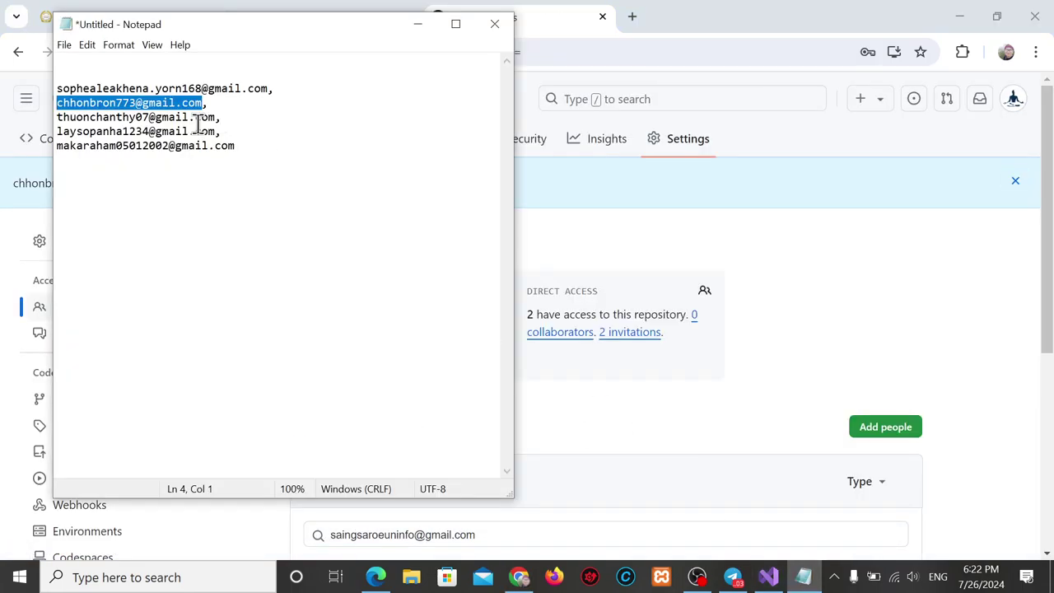
left_click_drag(219, 118, 43, 116)
key("ctrl+c")
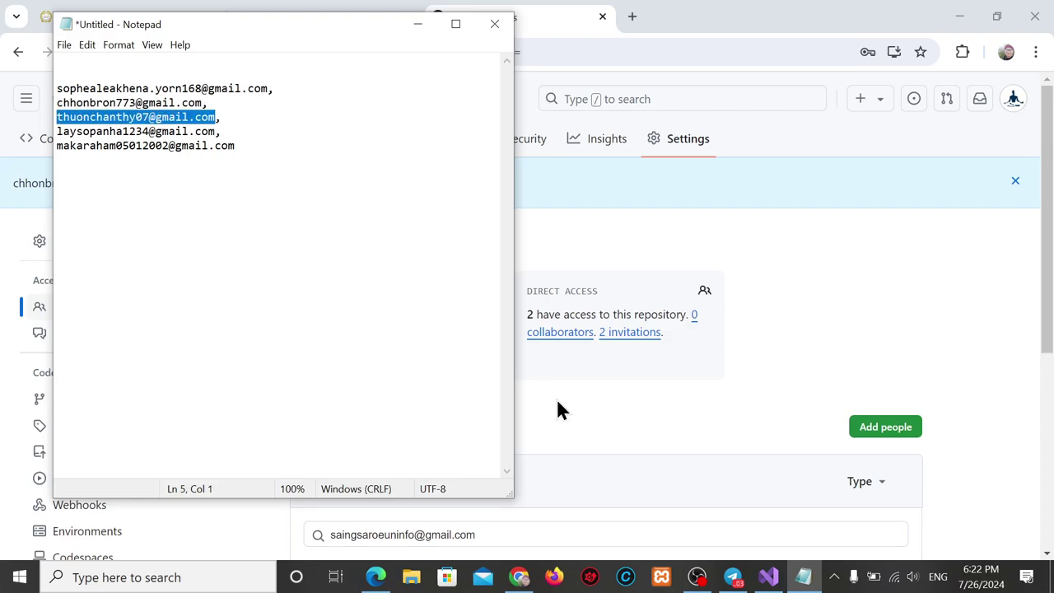
left_click(649, 451)
left_click(881, 431)
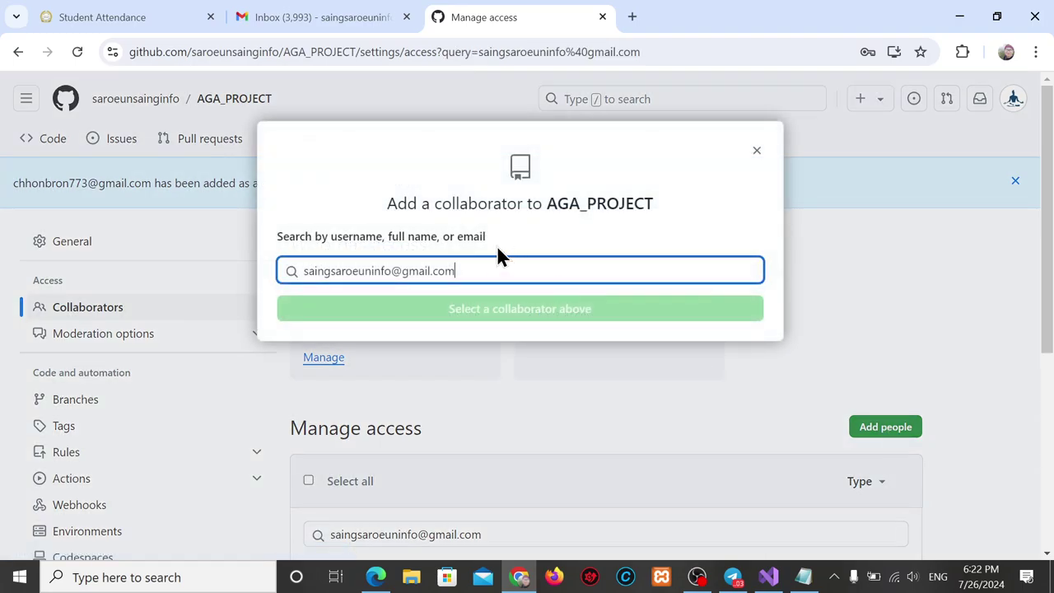
key("ctrl+v")
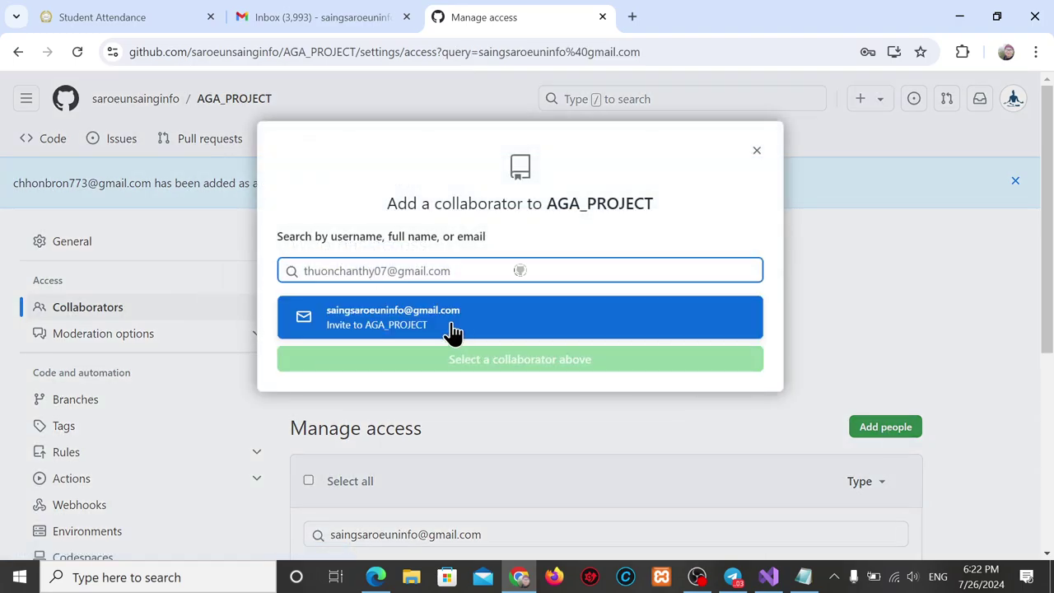
left_click(493, 324)
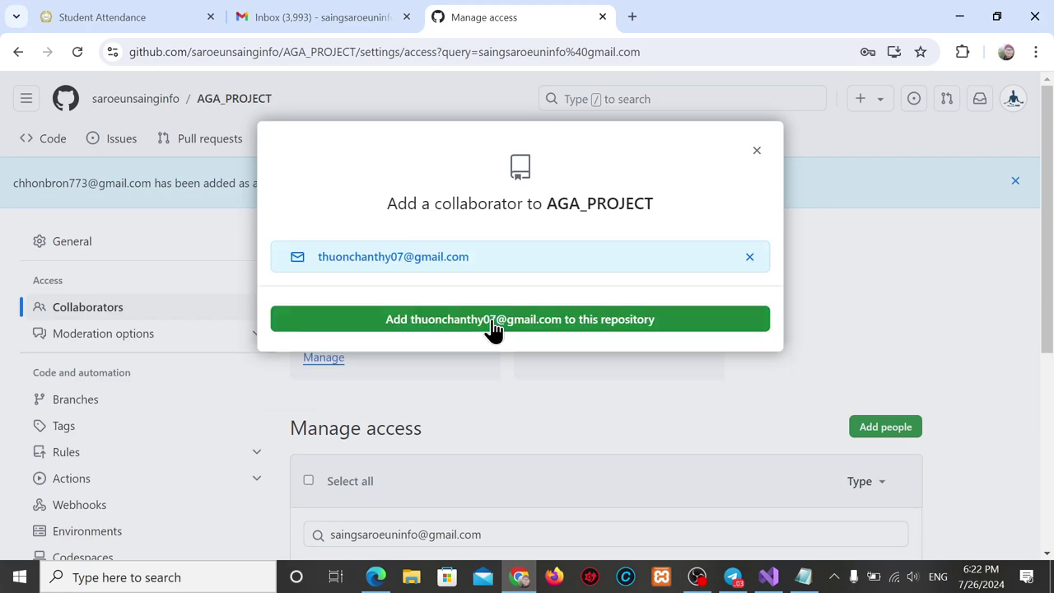
left_click(647, 323)
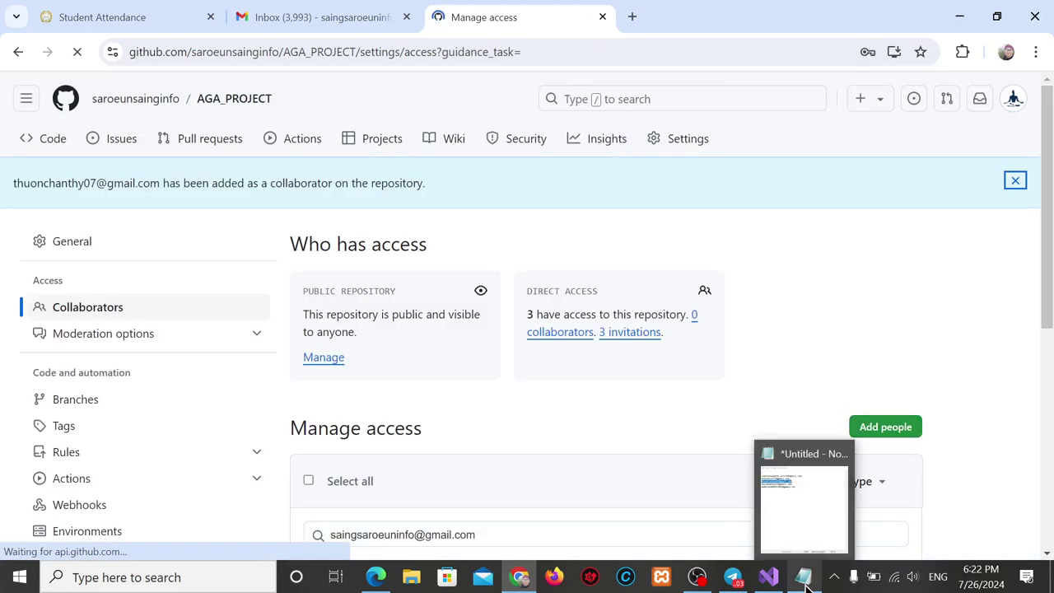
- Copy the fourth e-mail address from the Notepad list and add it as a collaborator on AGA_PROJECT
left_click(803, 576)
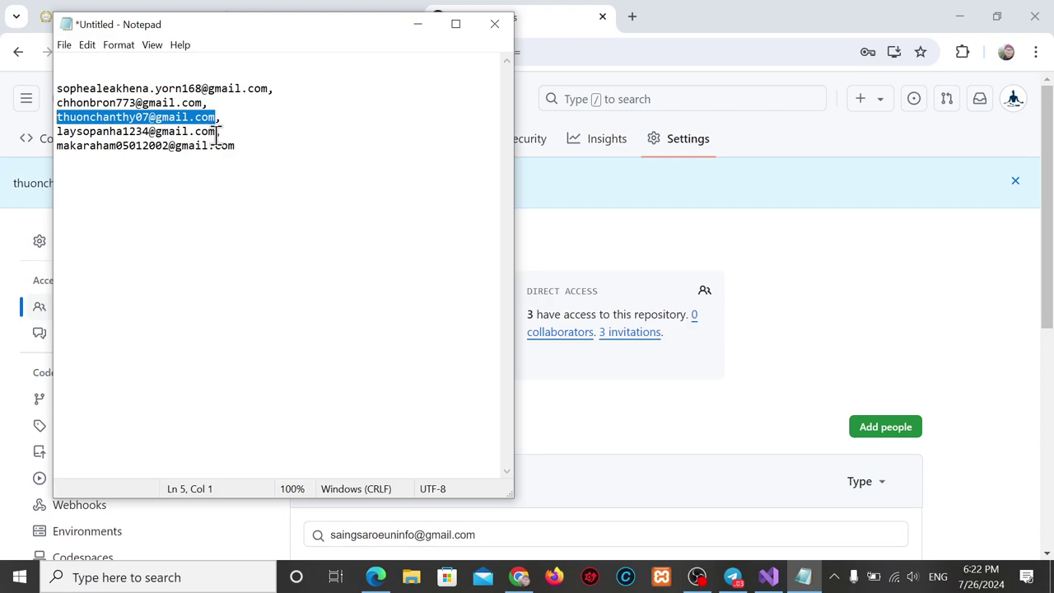
left_click_drag(218, 136, 43, 146)
key("ctrl+c")
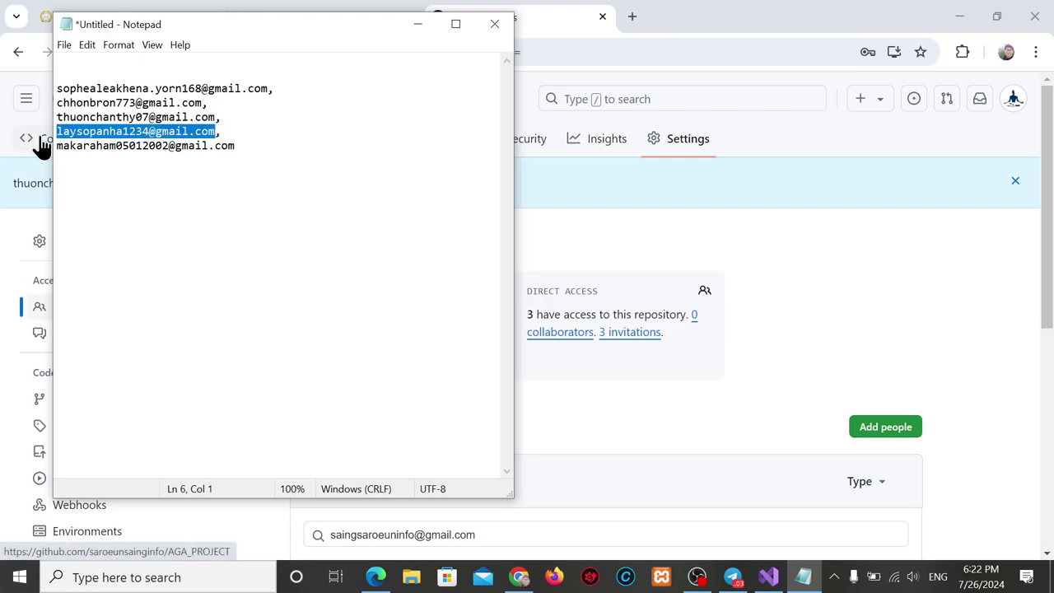
left_click(857, 362)
left_click(886, 427)
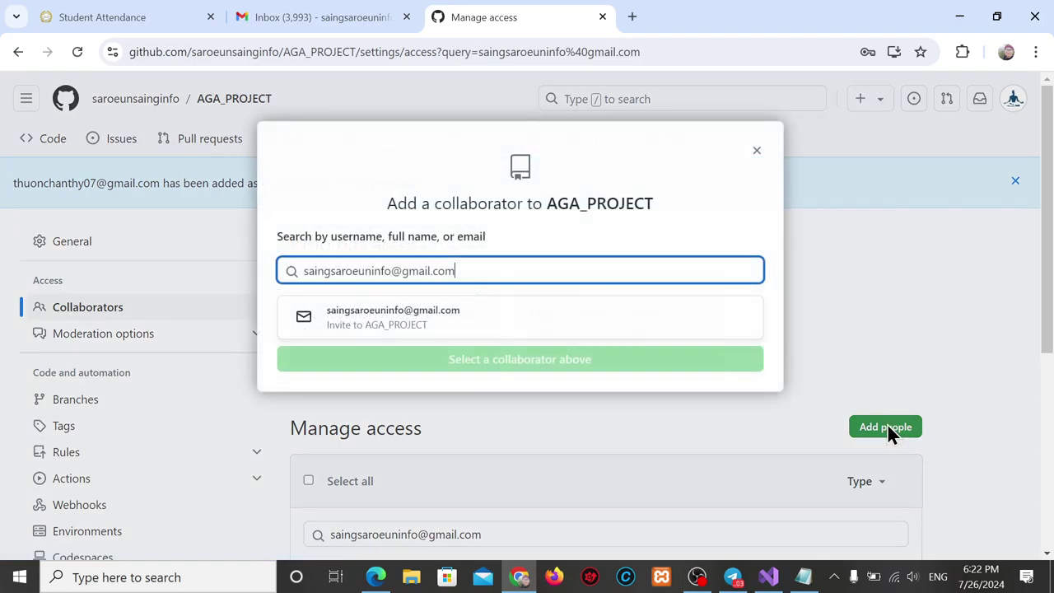
triple_click(542, 273)
key("ctrl+v")
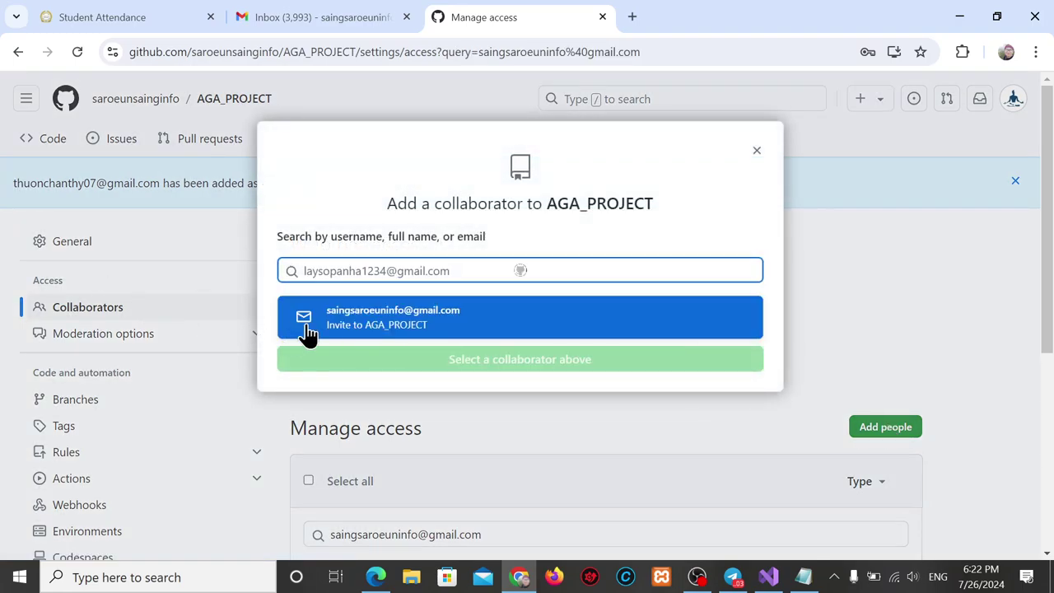
left_click(396, 326)
left_click(526, 329)
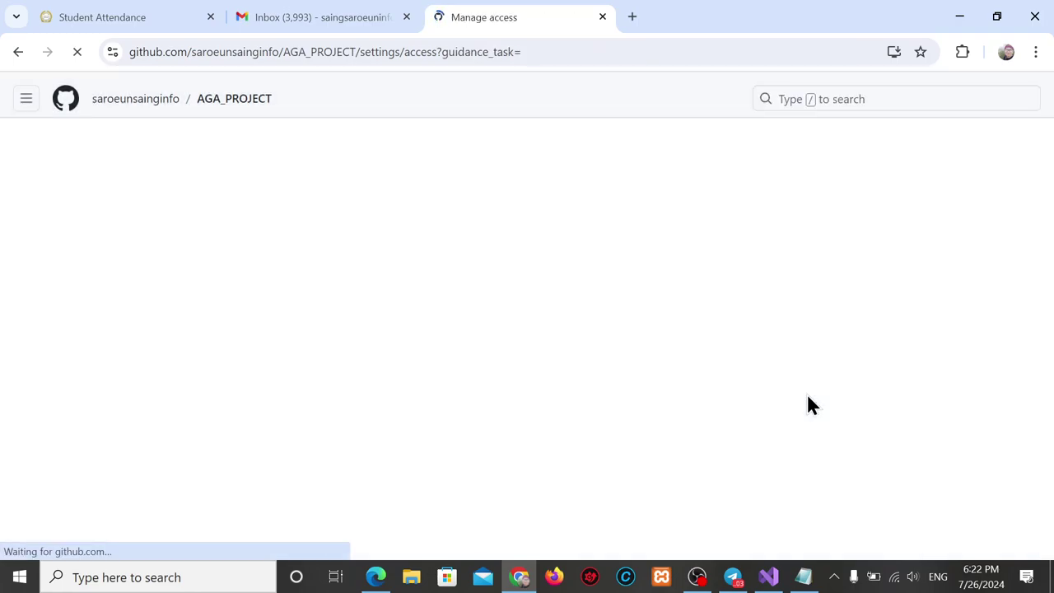
- Copy the fifth e-mail address from the Notepad list and add it as a collaborator on AGA_PROJECT
mouse_move(768, 580)
left_click(805, 578)
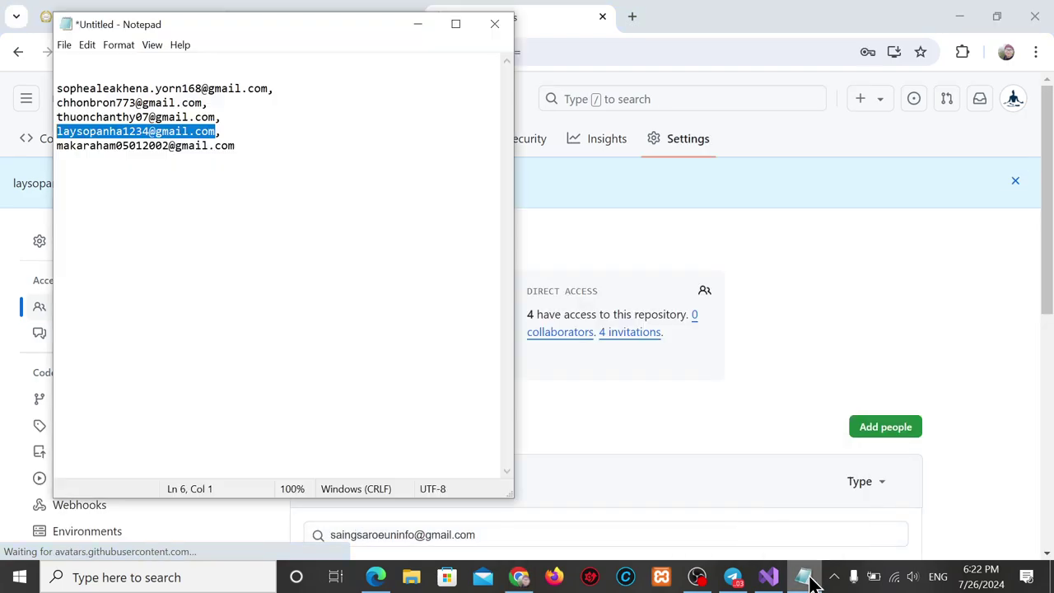
triple_click(240, 146)
key("ctrl+c")
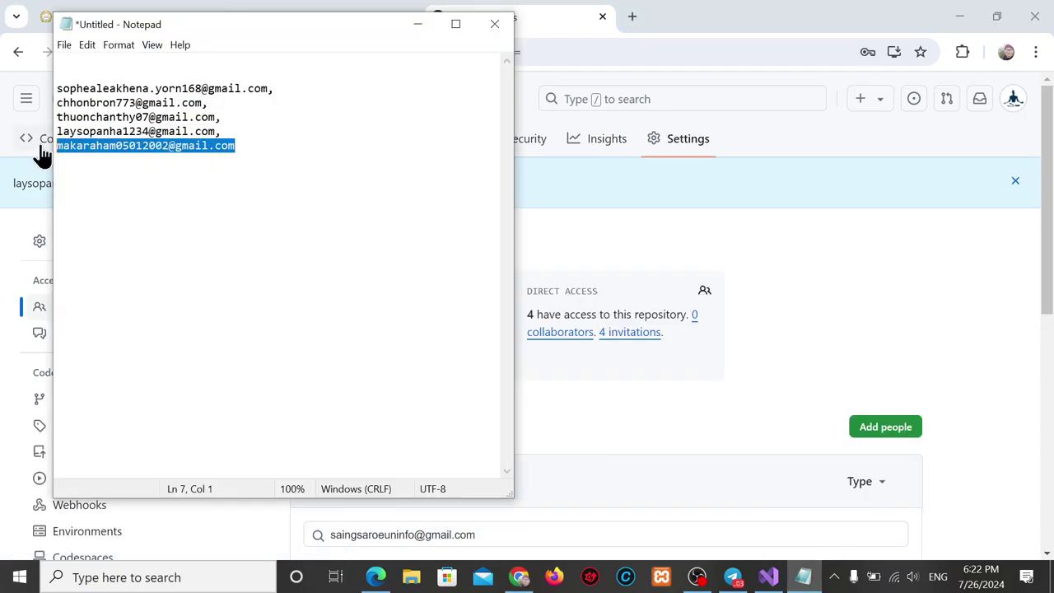
left_click(813, 360)
left_click(887, 429)
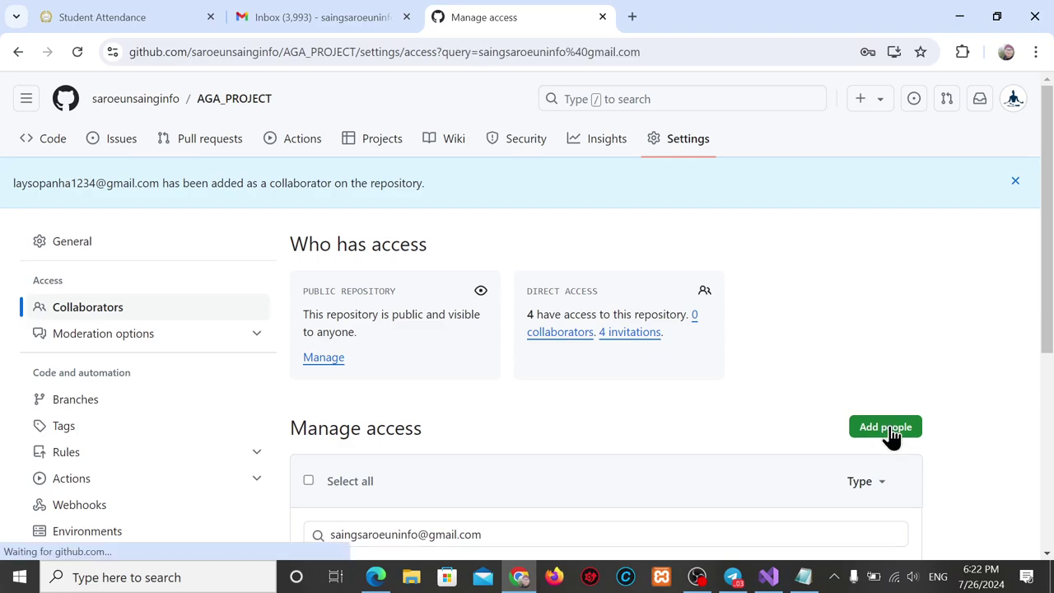
triple_click(508, 269)
key("ctrl+v")
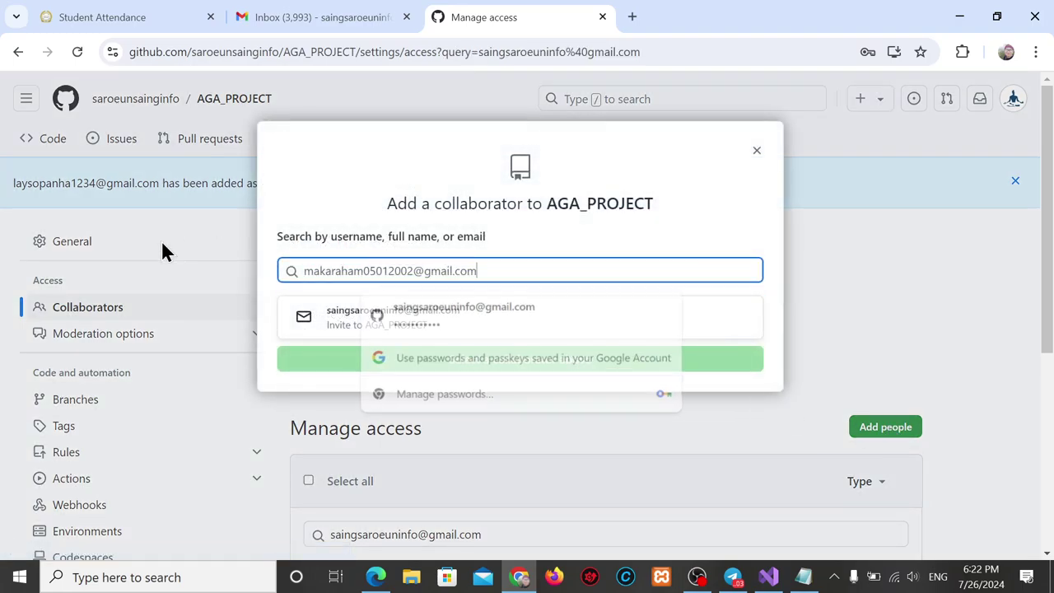
left_click(457, 328)
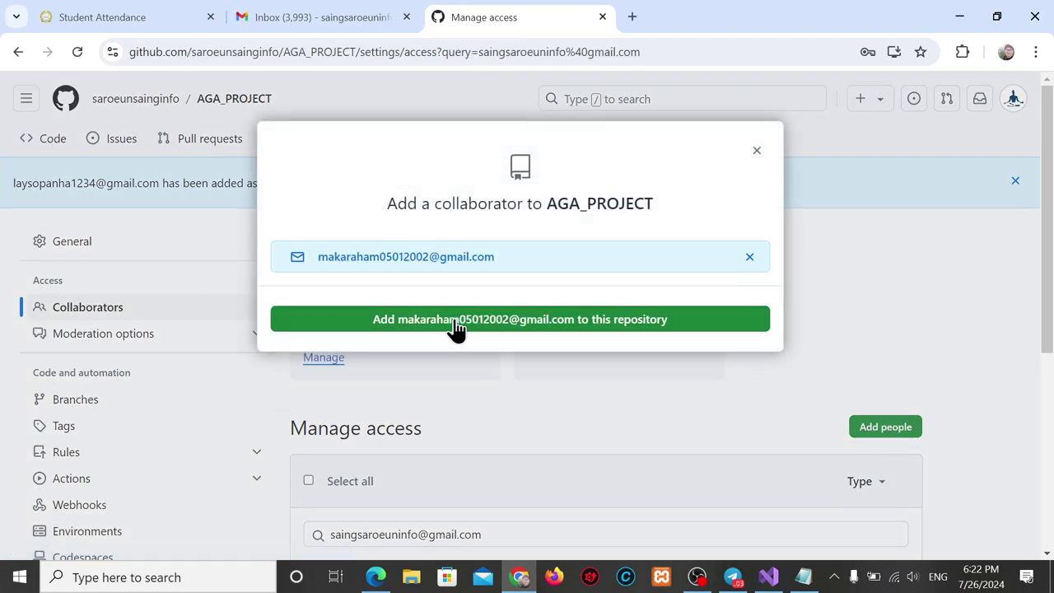
left_click(535, 321)
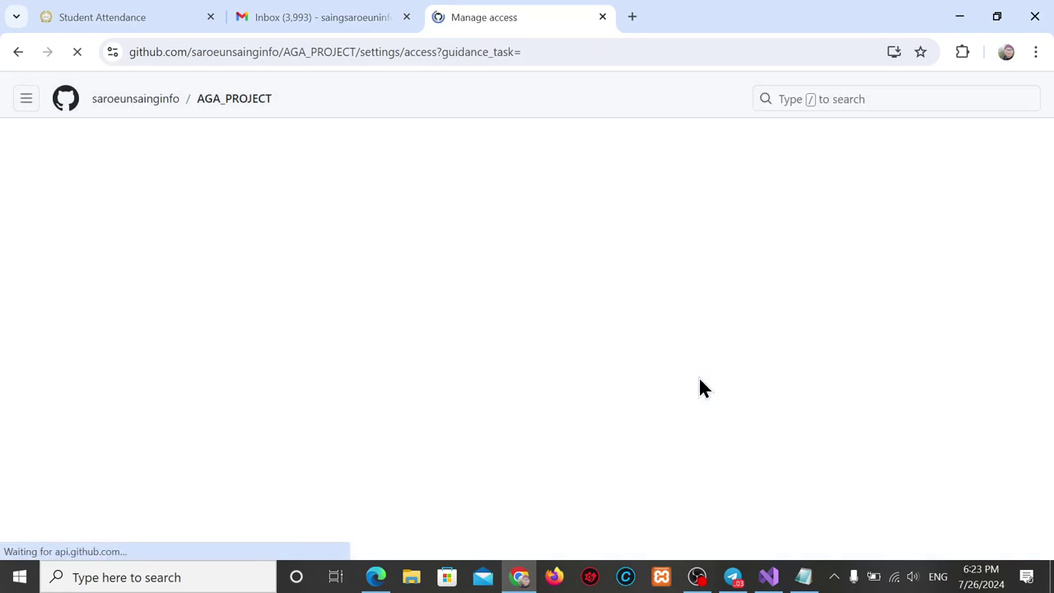
- Check the pending collaborator invitations and open the overview of all AGA_PROJECT branches
scroll(698, 377, "down", 4)
scroll(698, 387, "down", 1)
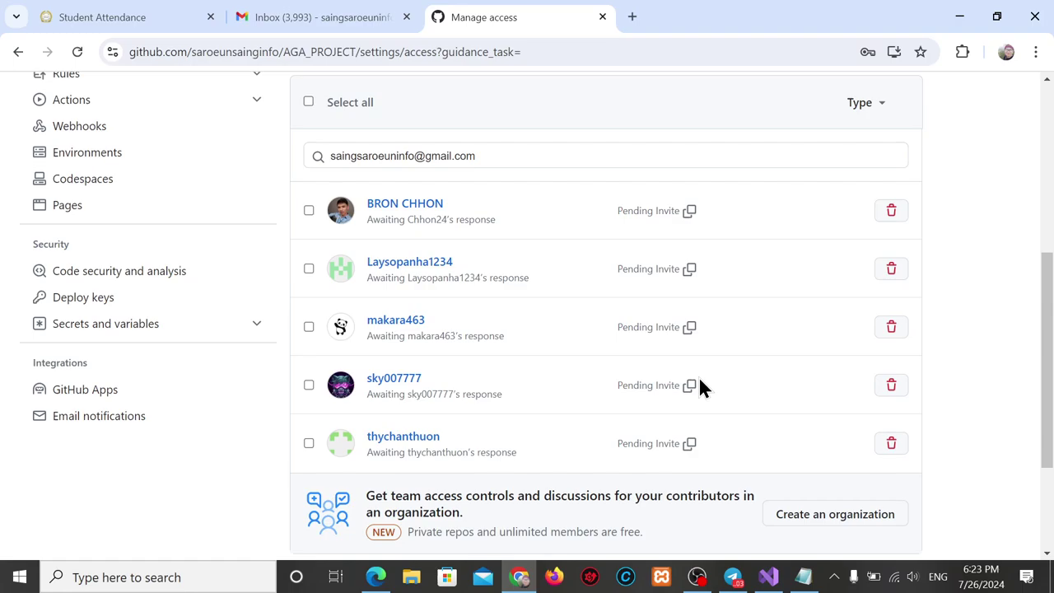
scroll(228, 176, "up", 5)
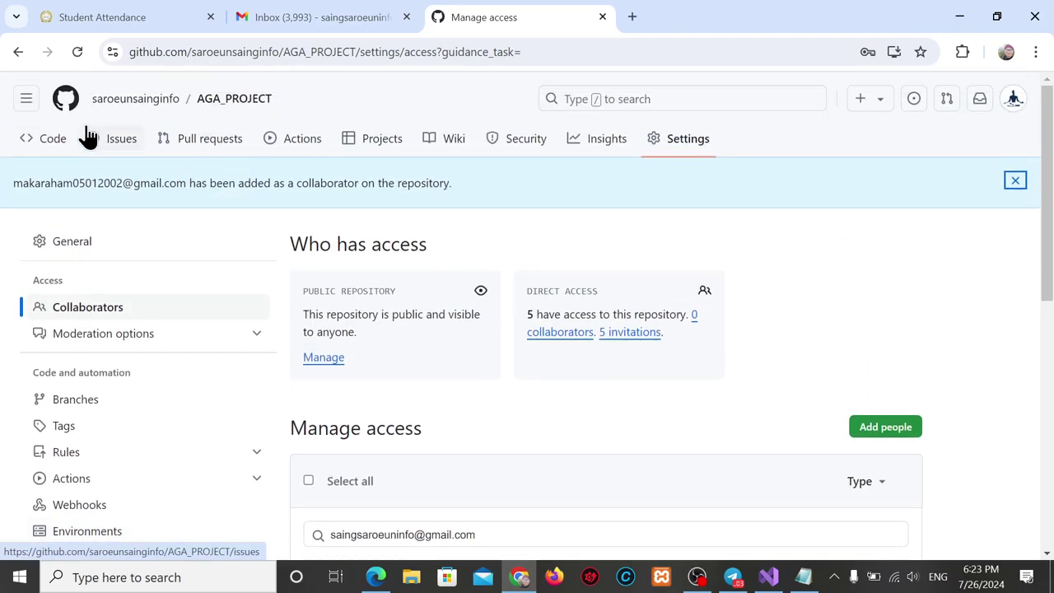
left_click(55, 140)
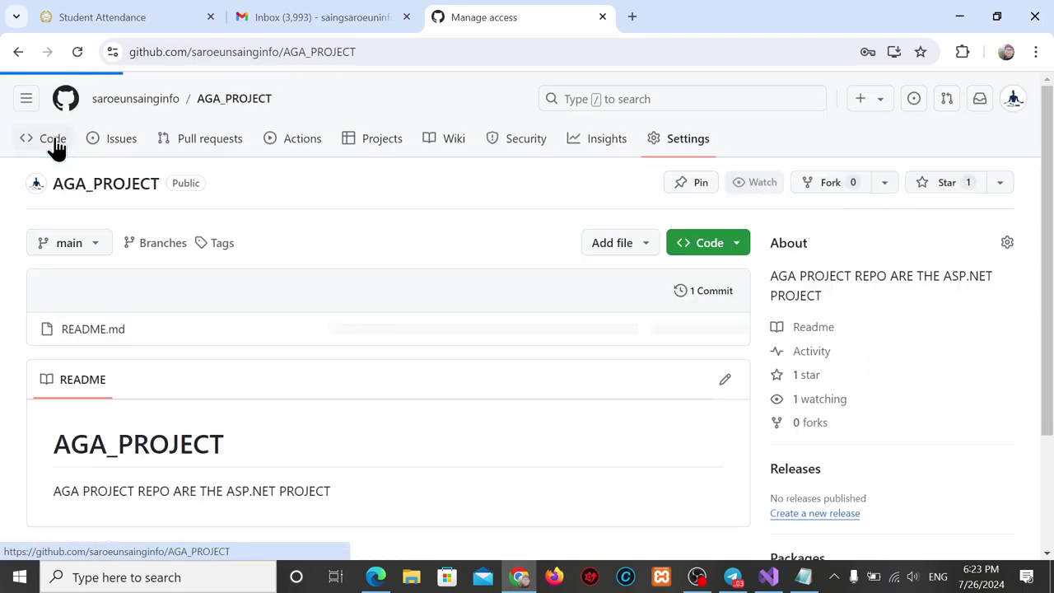
left_click(91, 254)
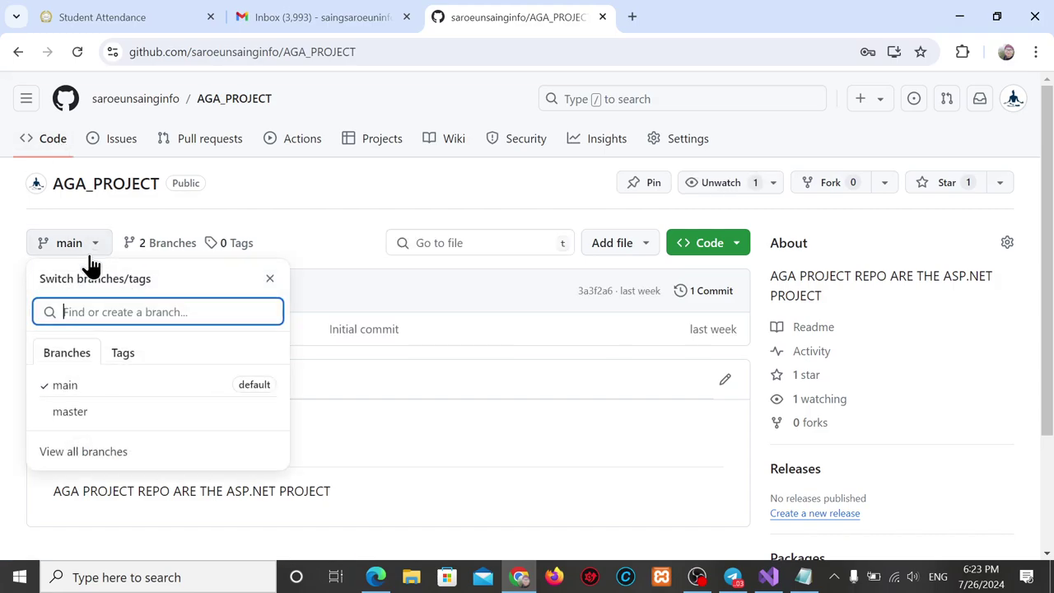
left_click(81, 459)
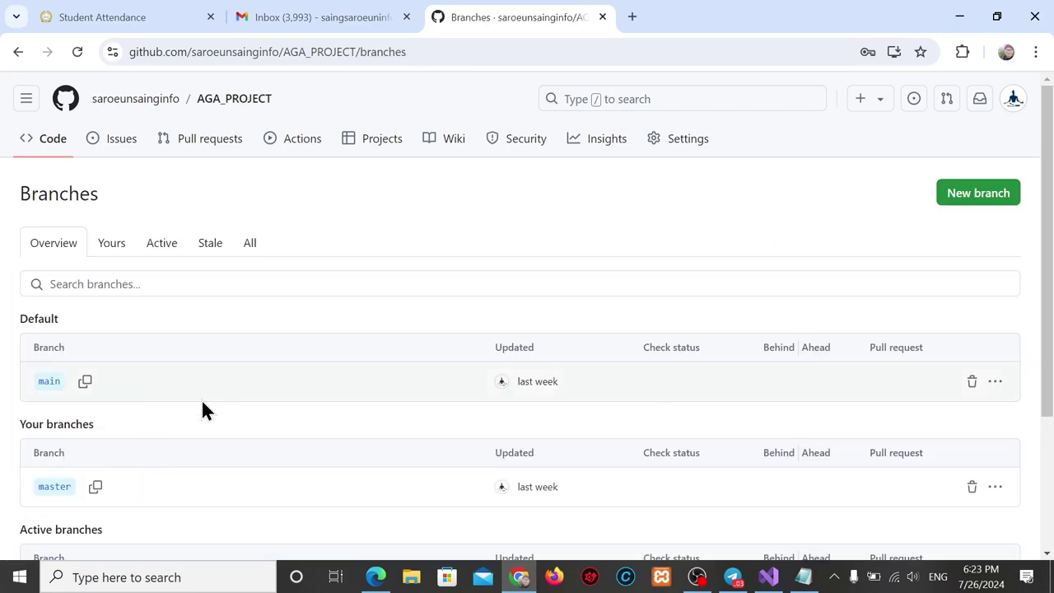
- Create a new branch named after the fifth collaborator, with master as its source
left_click(977, 197)
left_click(506, 293)
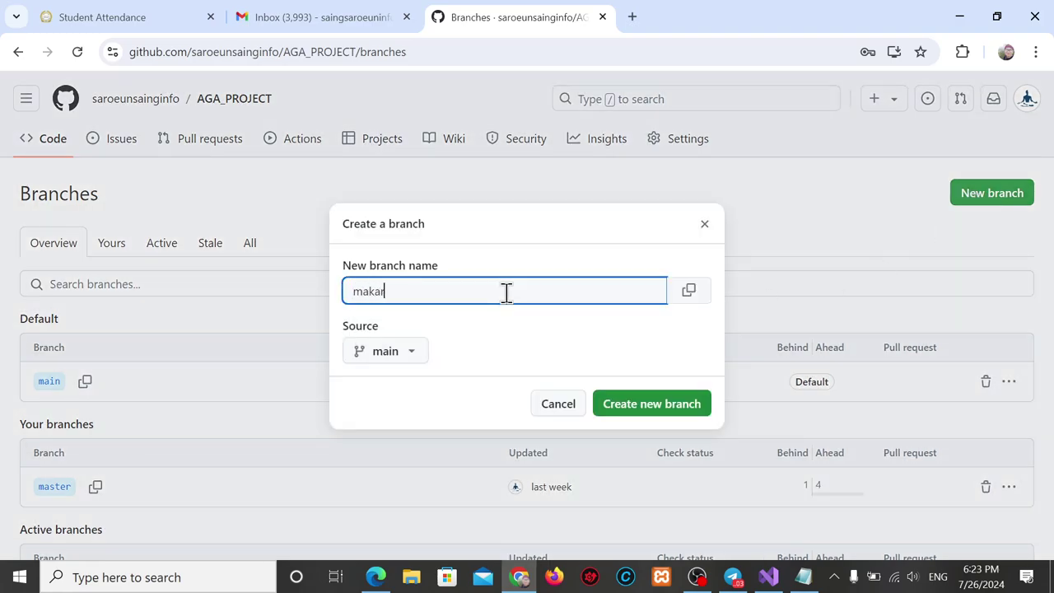
left_click(412, 355)
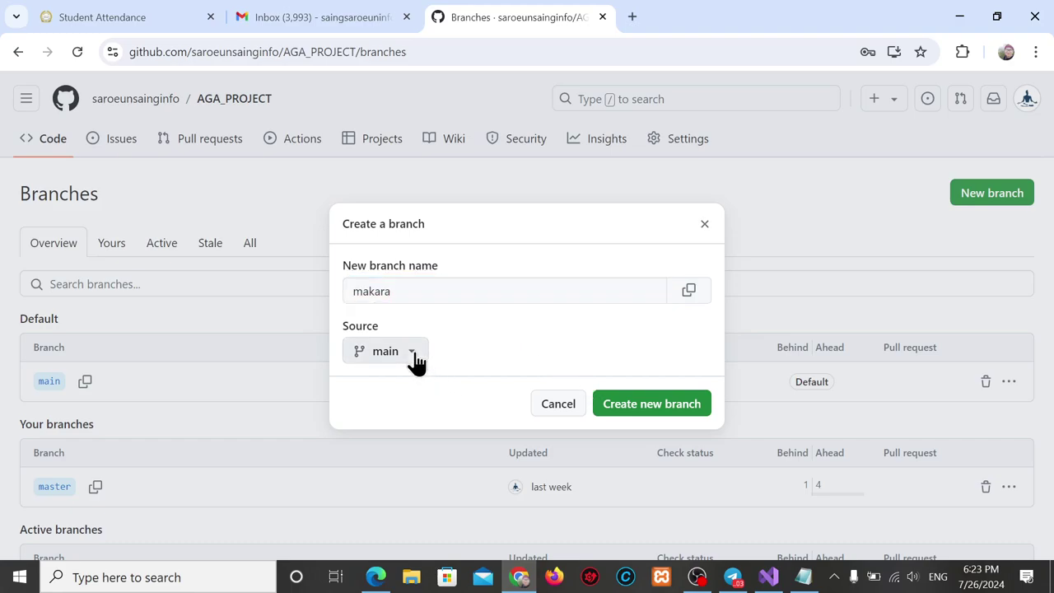
left_click(395, 494)
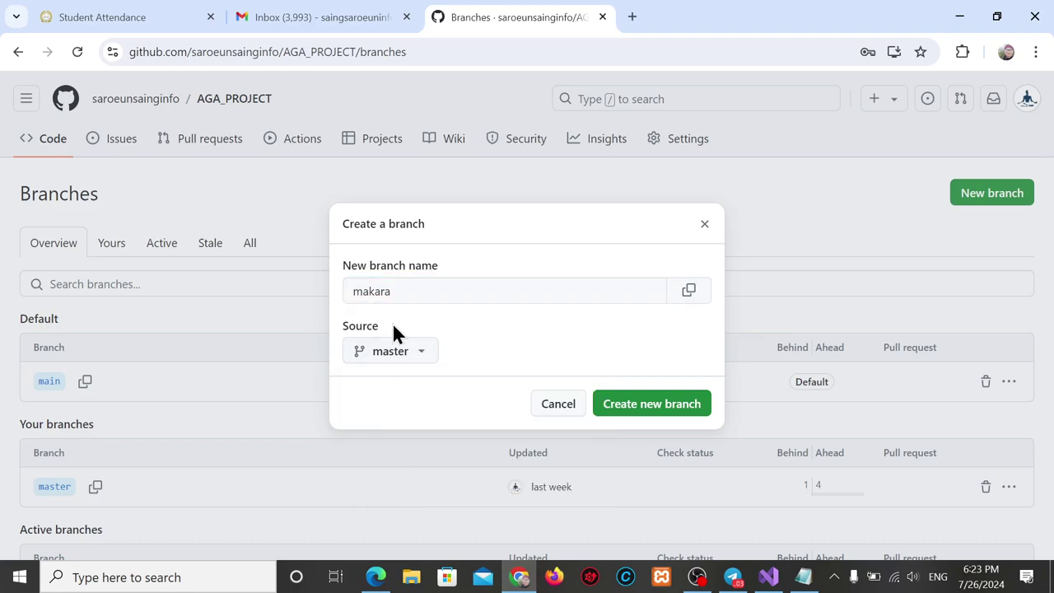
left_click(657, 404)
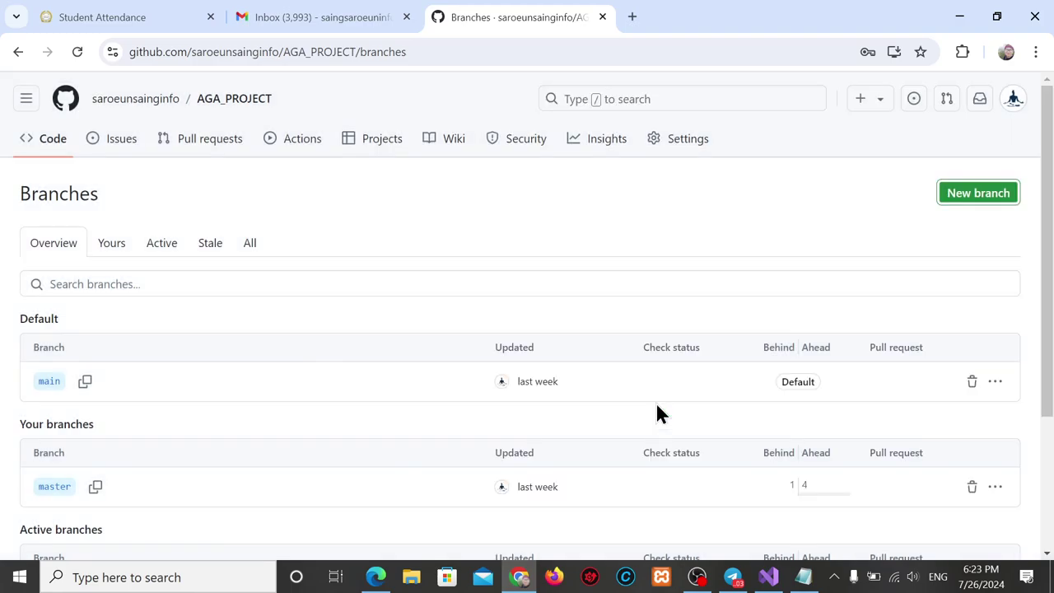
- Check the Notepad e-mail list and create a branch named after the first collaborator, with master as its source
left_click(803, 576)
left_click(805, 577)
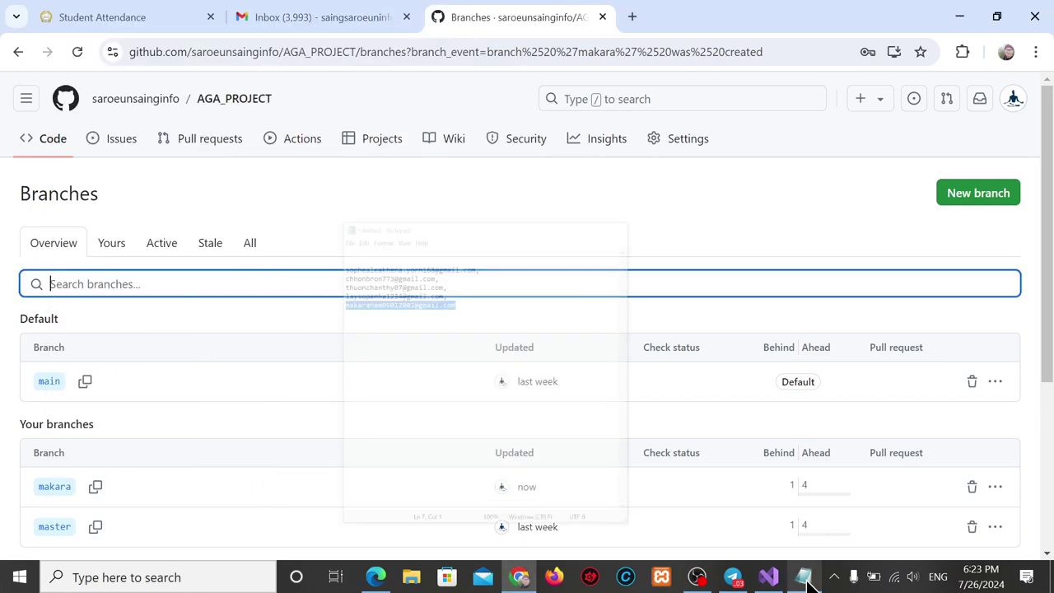
left_click(984, 202)
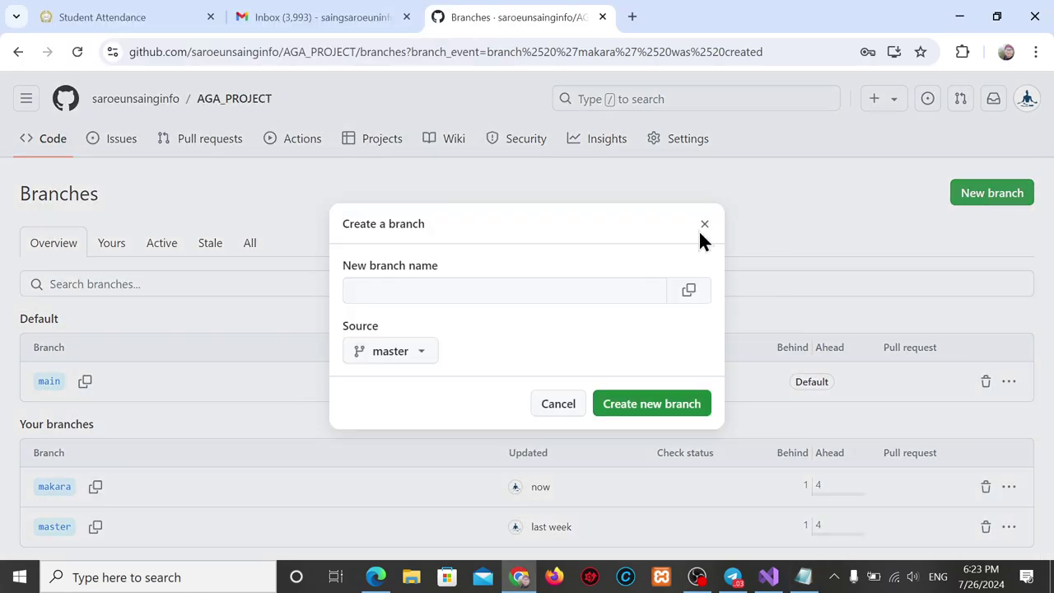
left_click(496, 284)
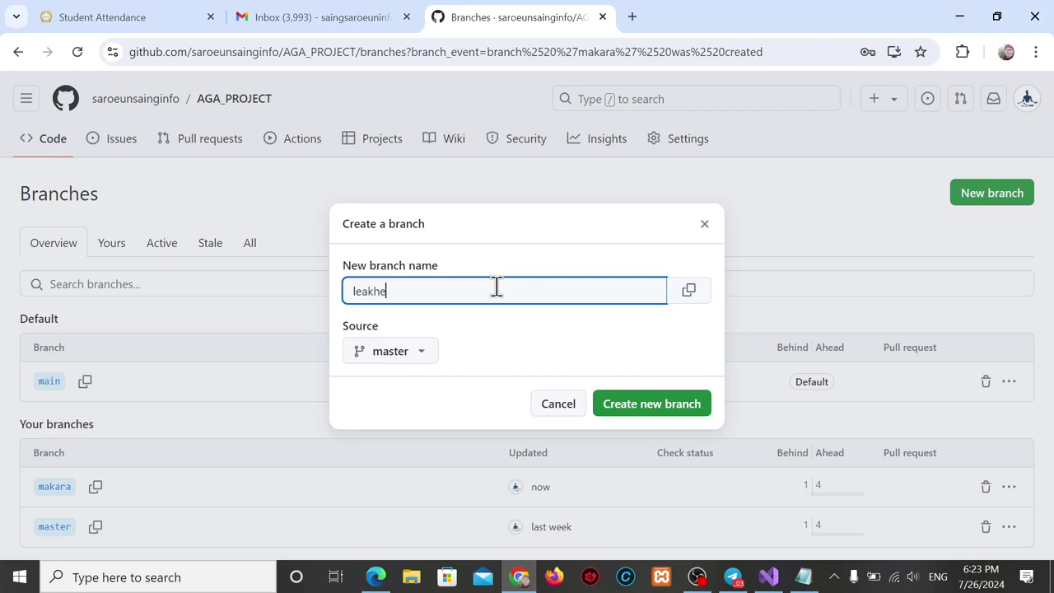
left_click(399, 355)
left_click(384, 486)
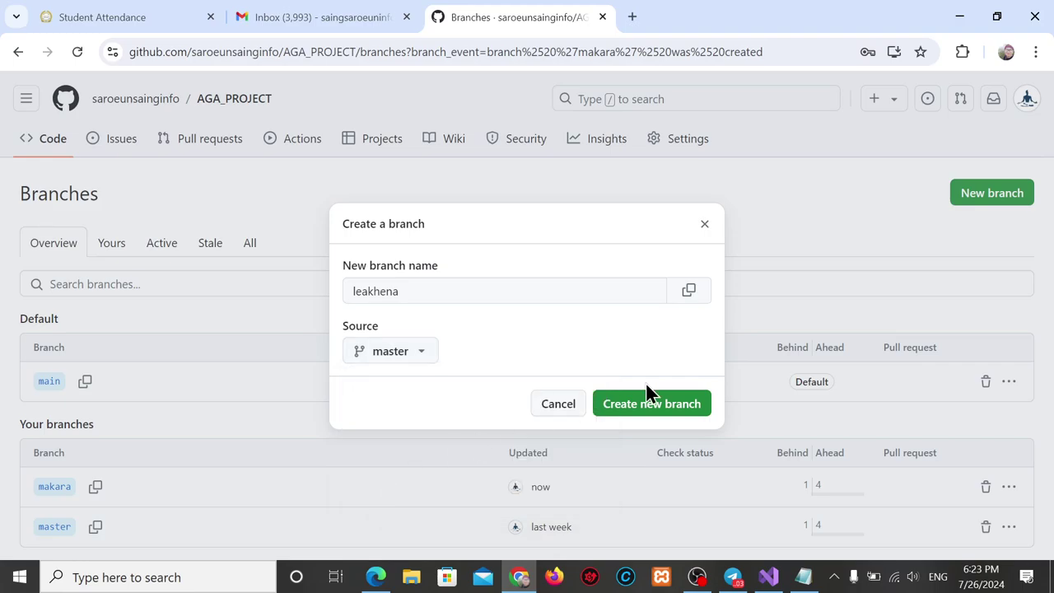
left_click(664, 408)
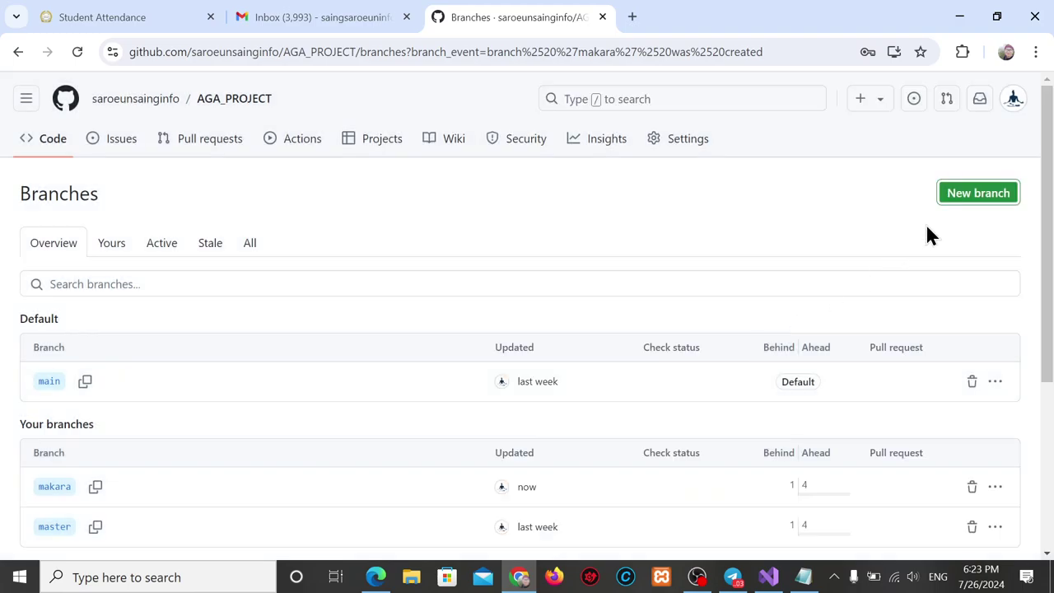
- Create a branch named after the second collaborator, with master as its source
left_click(975, 193)
left_click(469, 289)
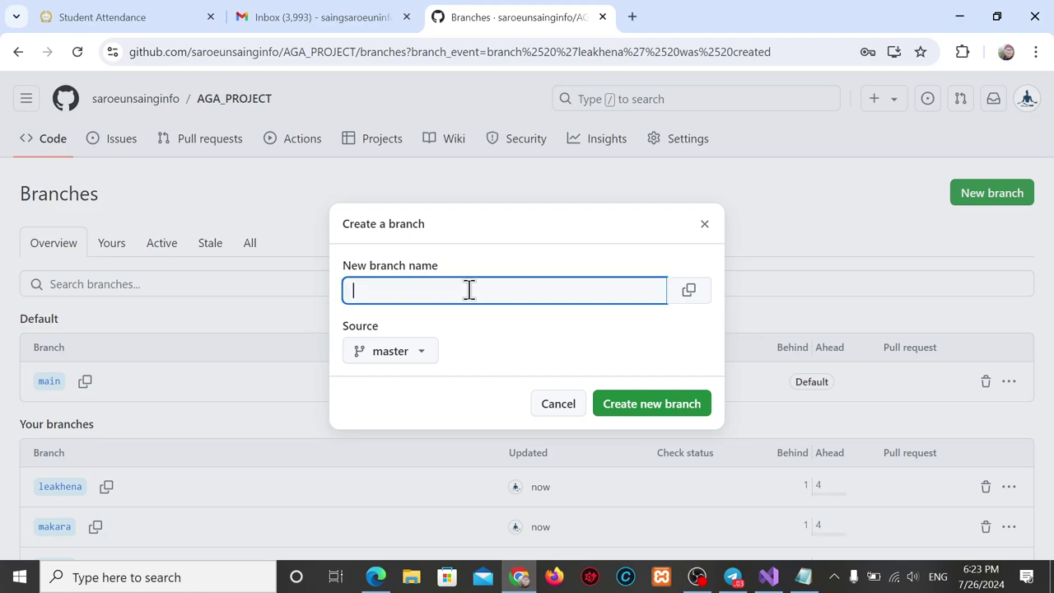
left_click(647, 416)
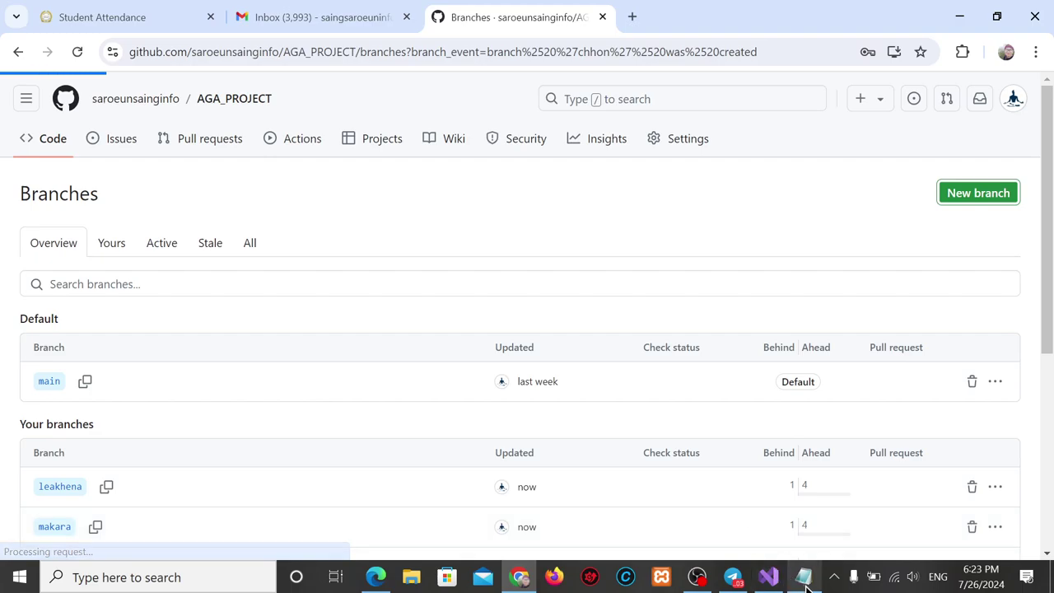
- Check the Notepad e-mail list and create a branch from master named after the fourth collaborator
left_click(804, 579)
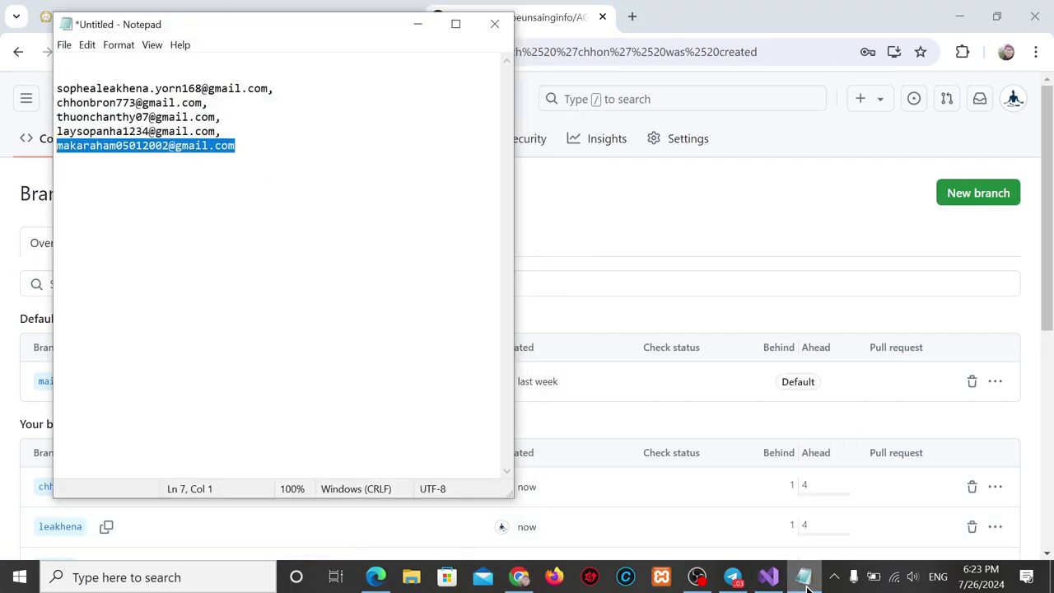
left_click(804, 578)
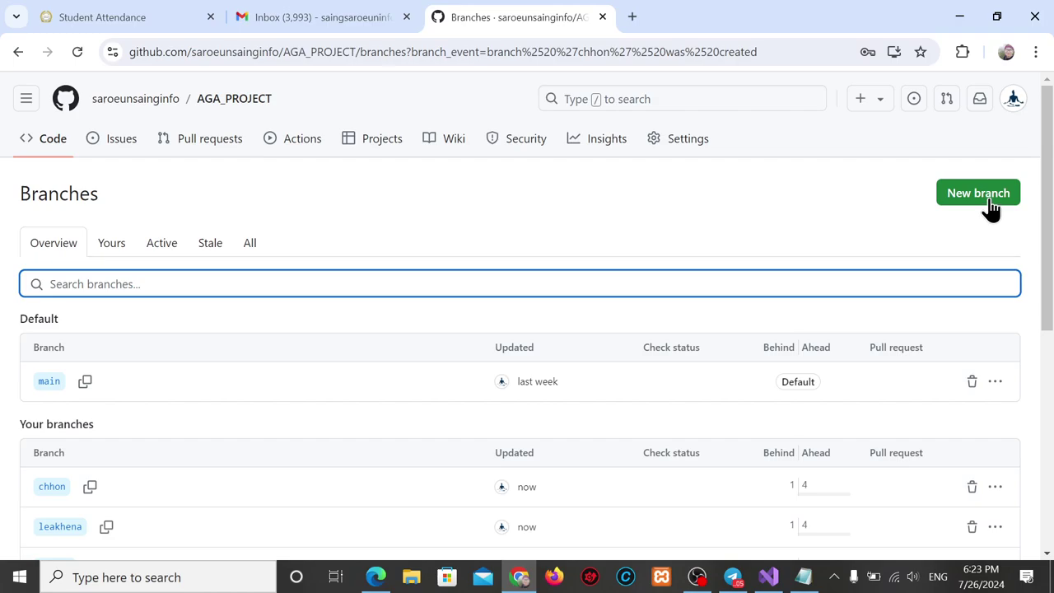
left_click(989, 197)
left_click(480, 290)
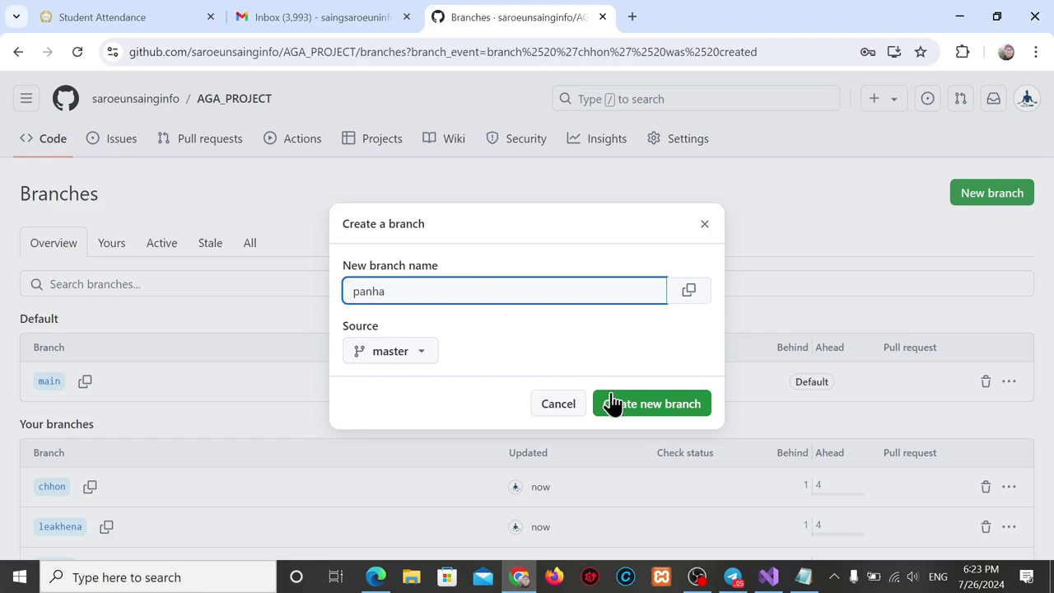
left_click(661, 414)
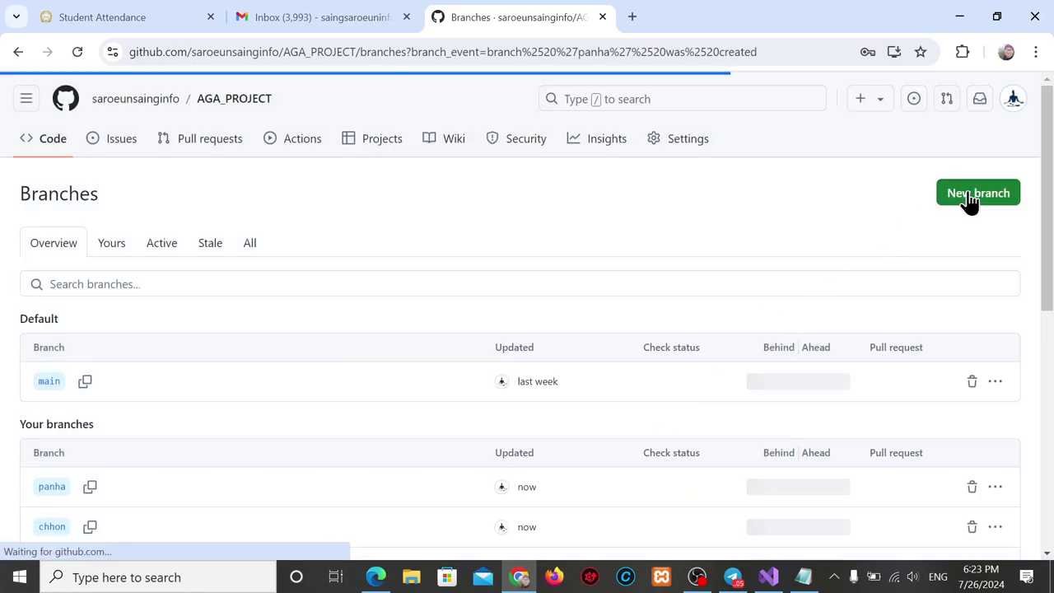
- Create a branch named after the third collaborator, with master as its source
left_click(968, 199)
left_click(543, 291)
type("chanthy")
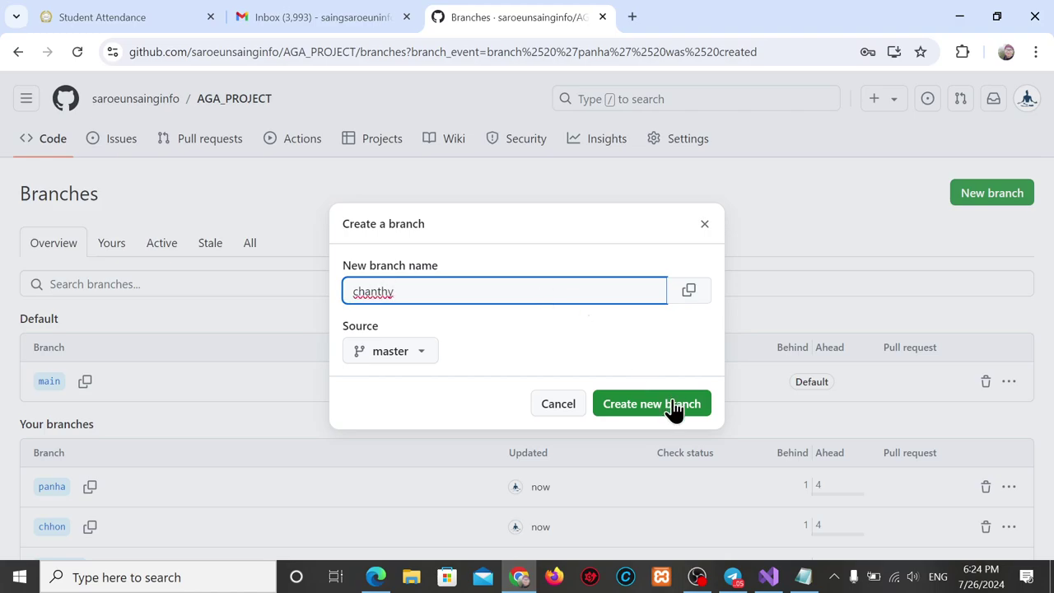
left_click(673, 404)
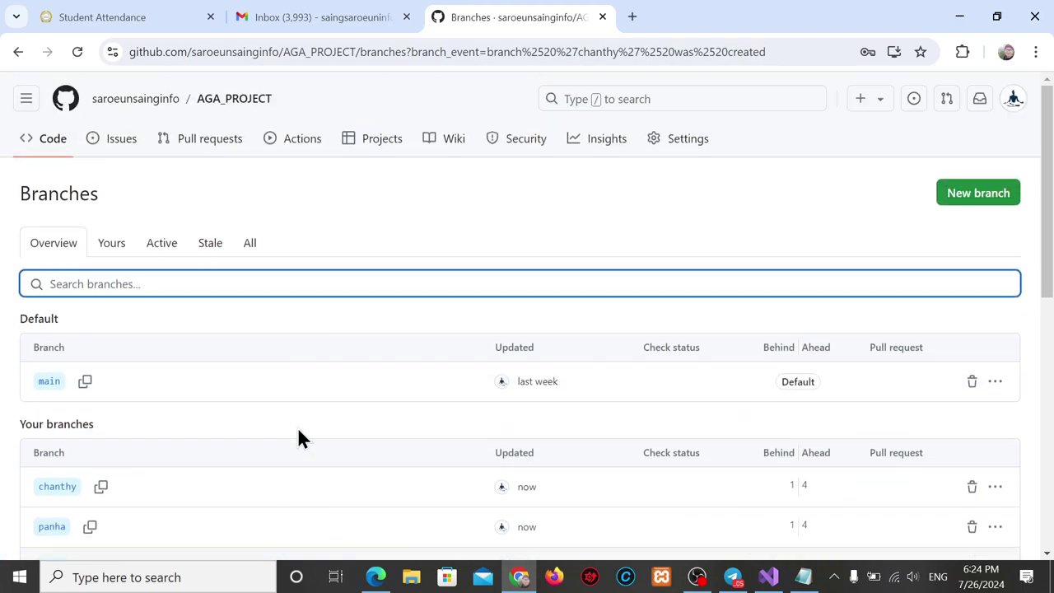
- Clear the collaborator search filter in the repository's access settings and check each collaborator's invitation status
left_click(694, 138)
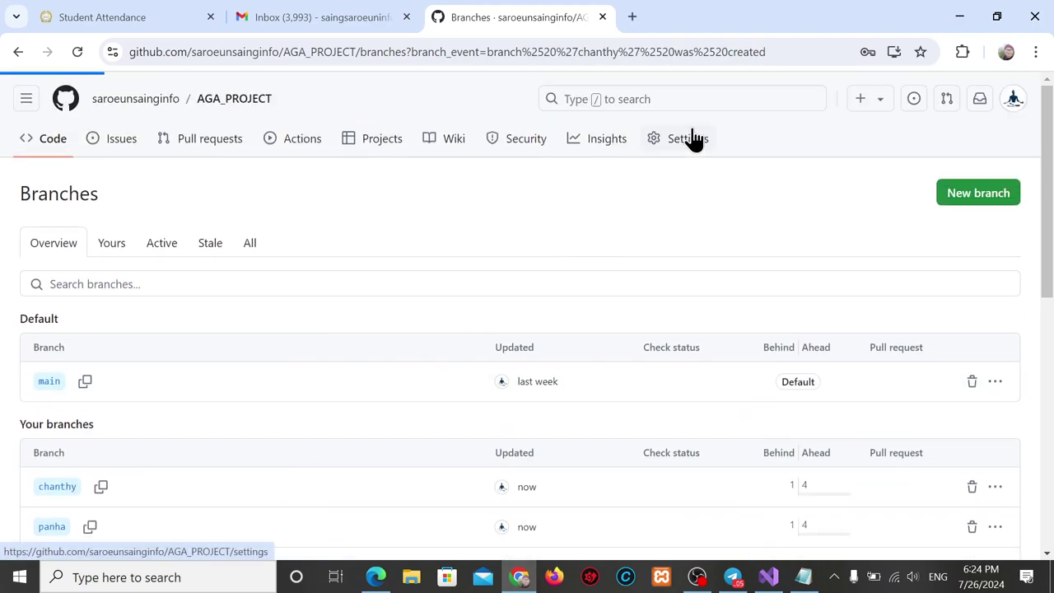
scroll(282, 372, "down", 3)
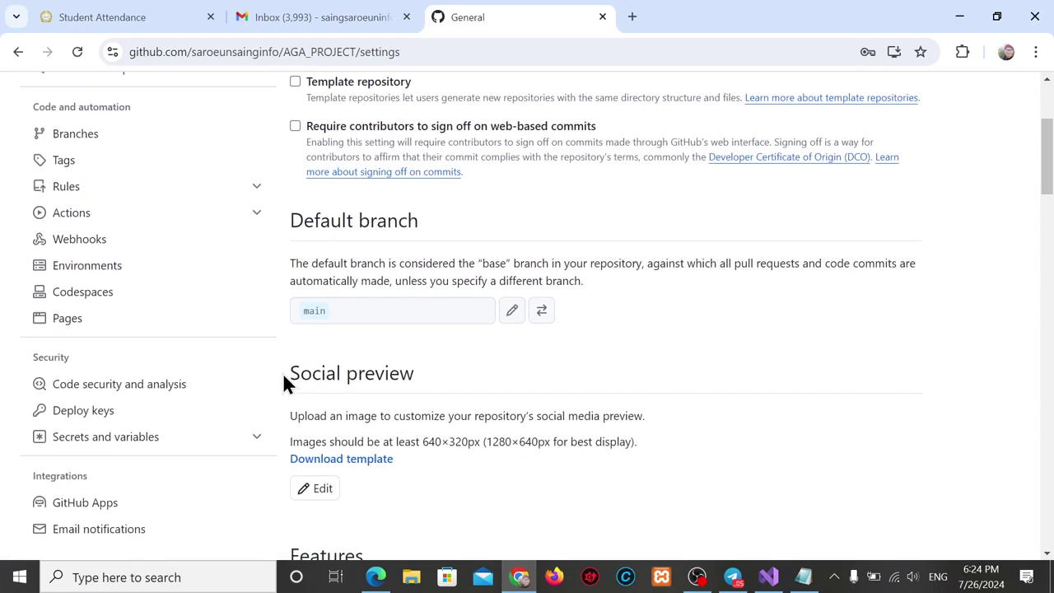
scroll(94, 184, "up", 1)
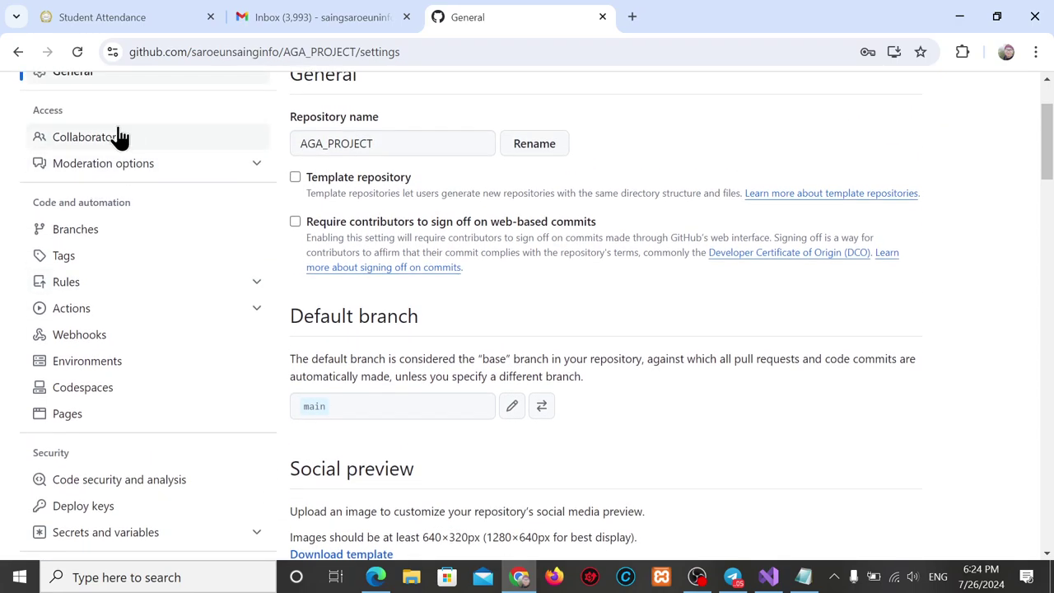
left_click(120, 137)
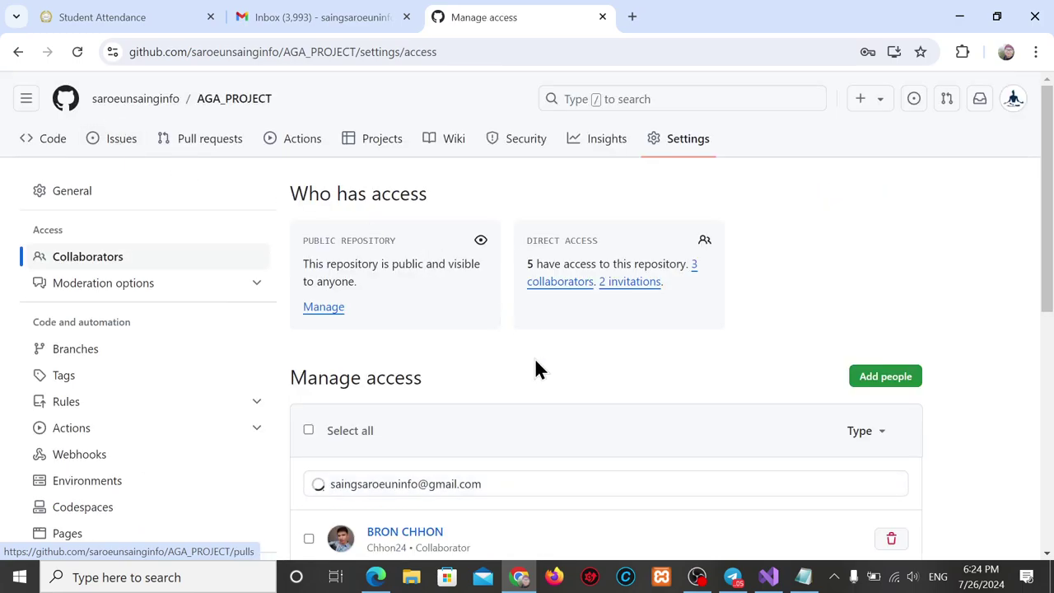
scroll(536, 362, "down", 3)
scroll(534, 255, "up", 1)
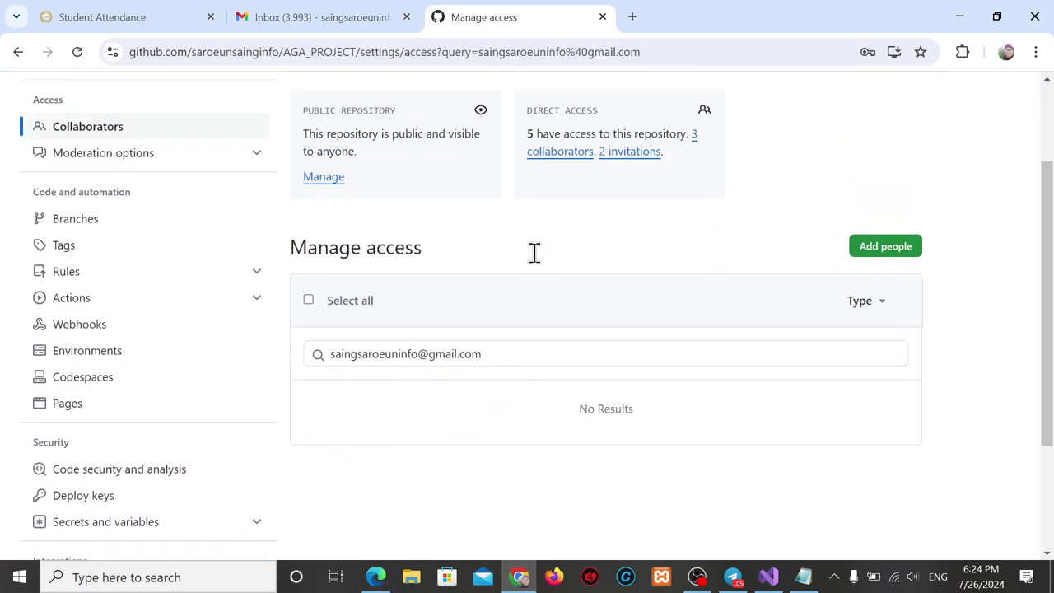
triple_click(572, 349)
key("BackSpace")
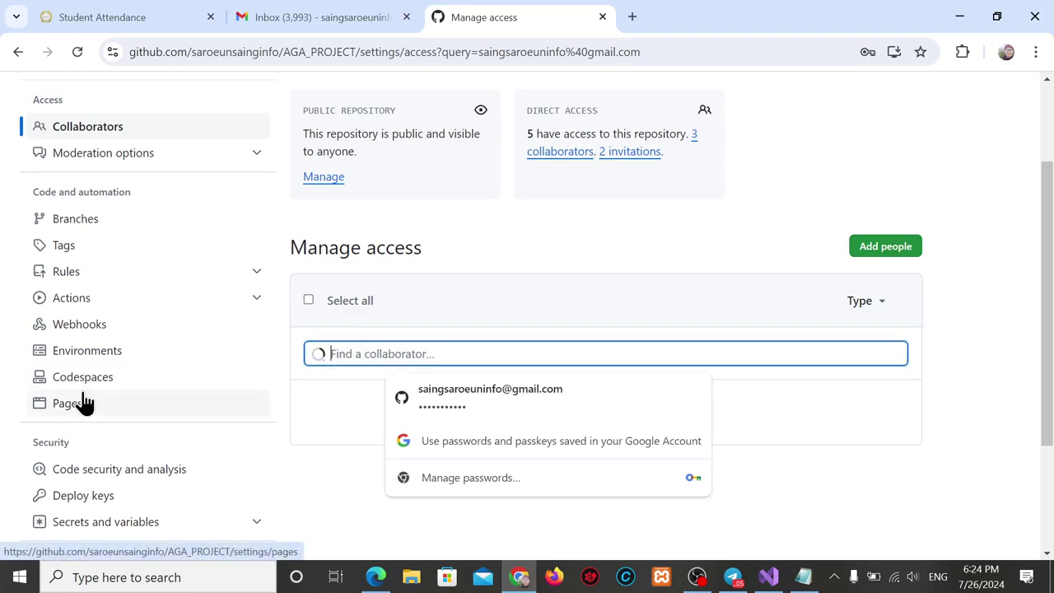
scroll(704, 269, "down", 1)
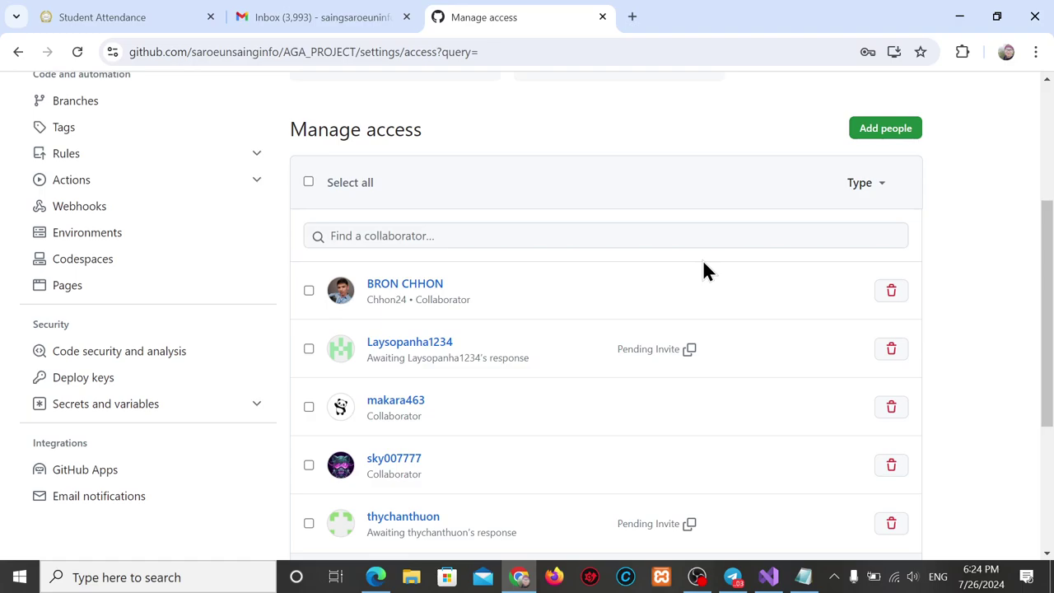
scroll(585, 425, "down", 1)
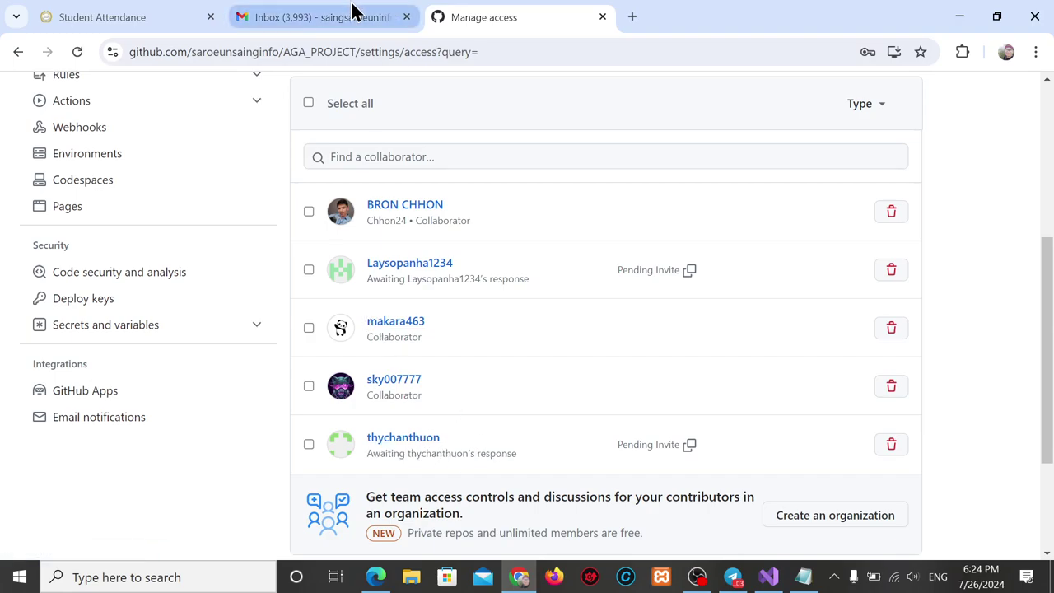
- Check the branch list on the AGA_PROJECT code page and open the overview of all branches
scroll(99, 179, "up", 4)
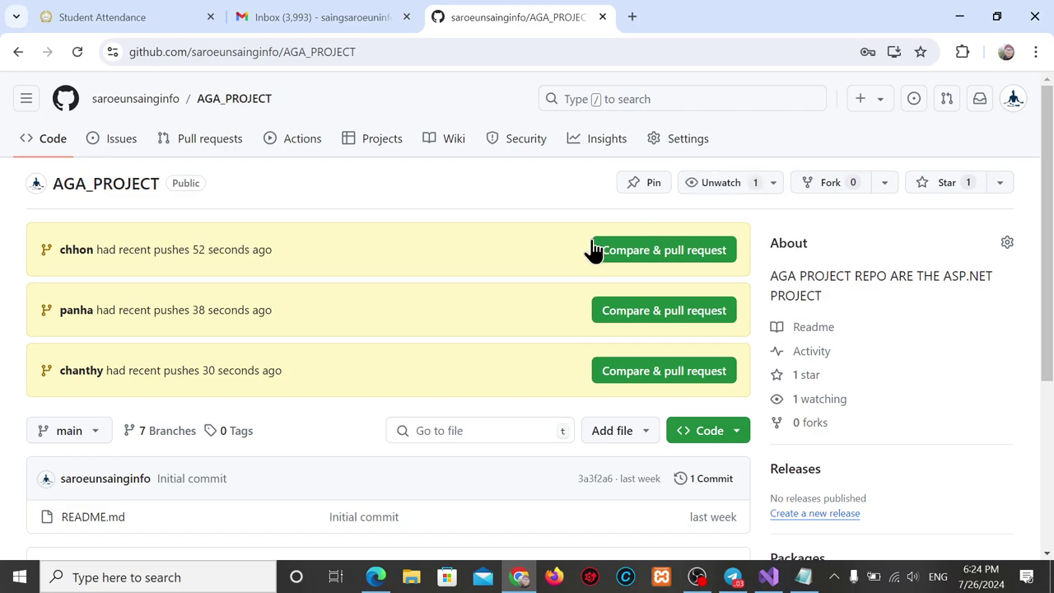
scroll(156, 395, "down", 2)
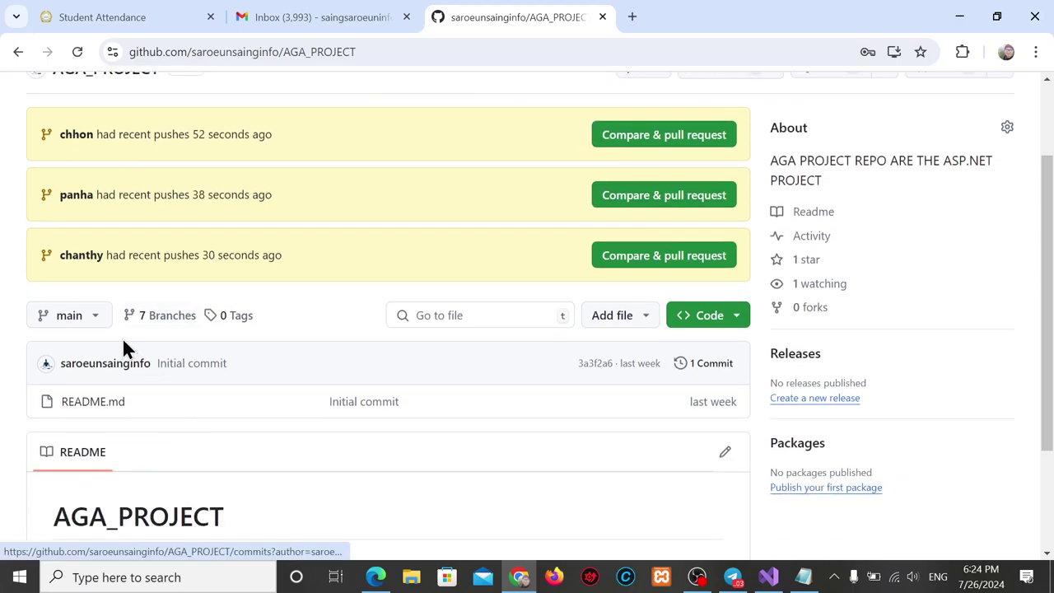
left_click(85, 319)
scroll(90, 519, "down", 3)
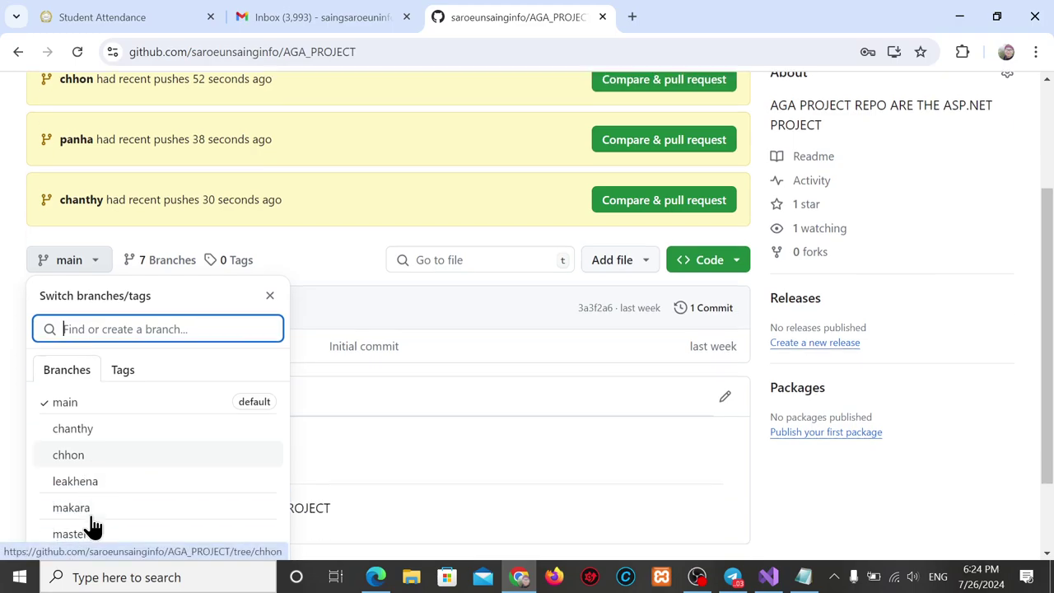
scroll(102, 403, "down", 1)
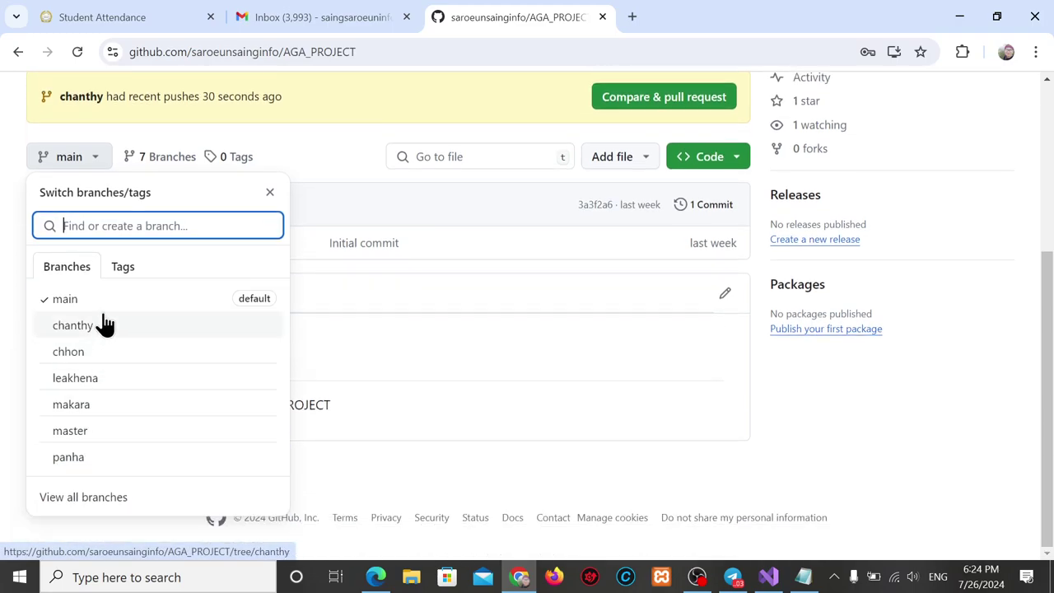
left_click(98, 499)
- Rename the third collaborator's branch, replacing the final letter of its name with "on"
scroll(490, 309, "down", 3)
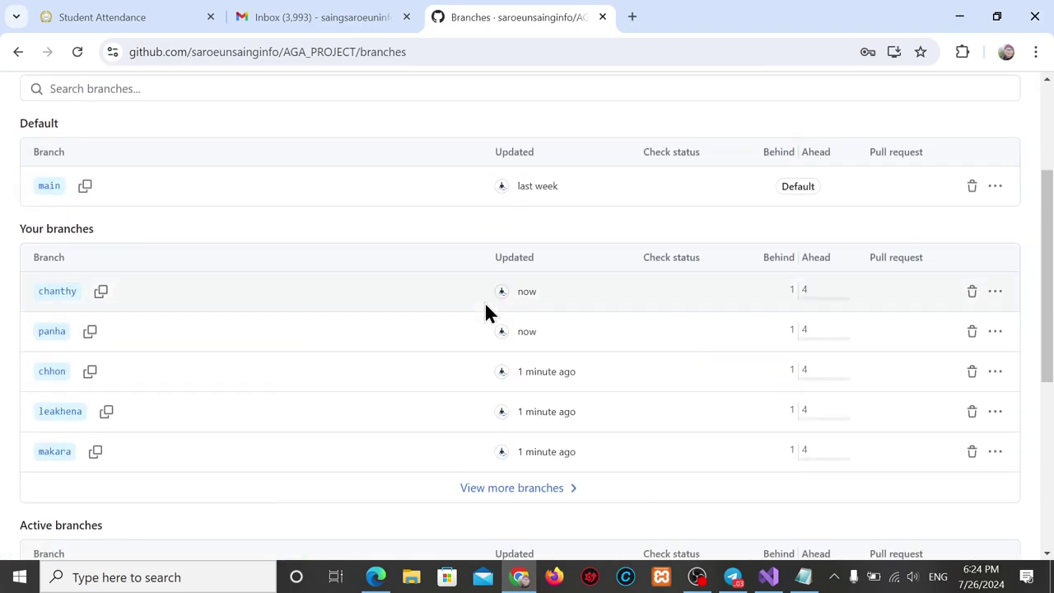
left_click(995, 291)
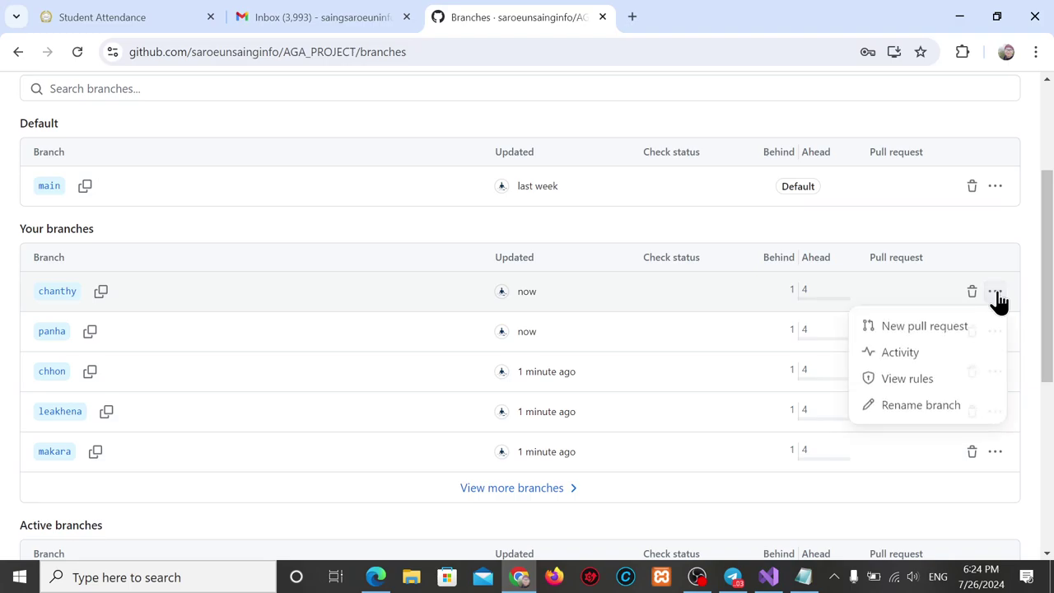
left_click(900, 409)
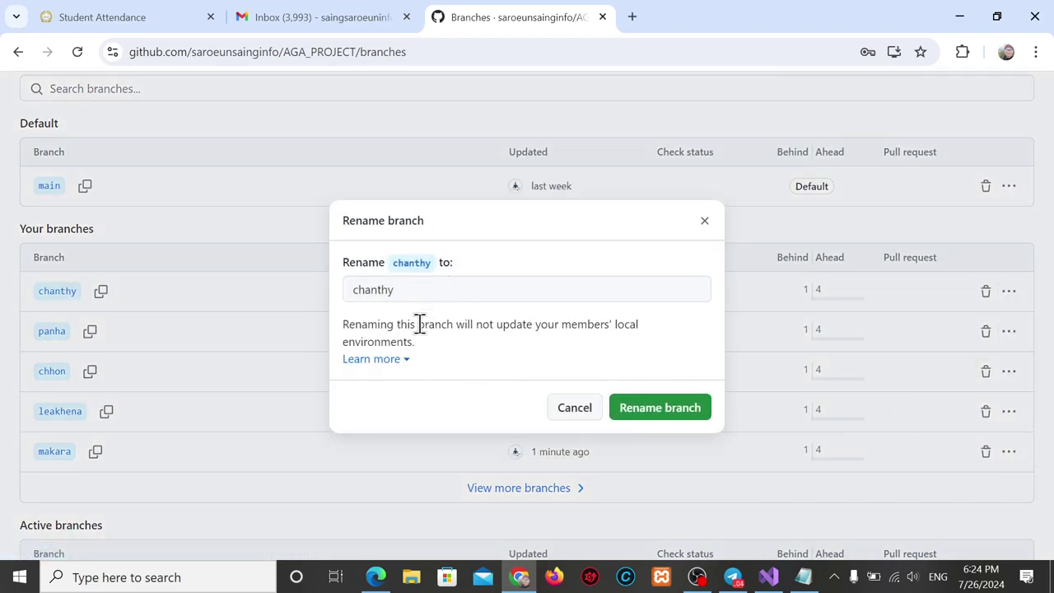
left_click(403, 290)
key("BackSpace")
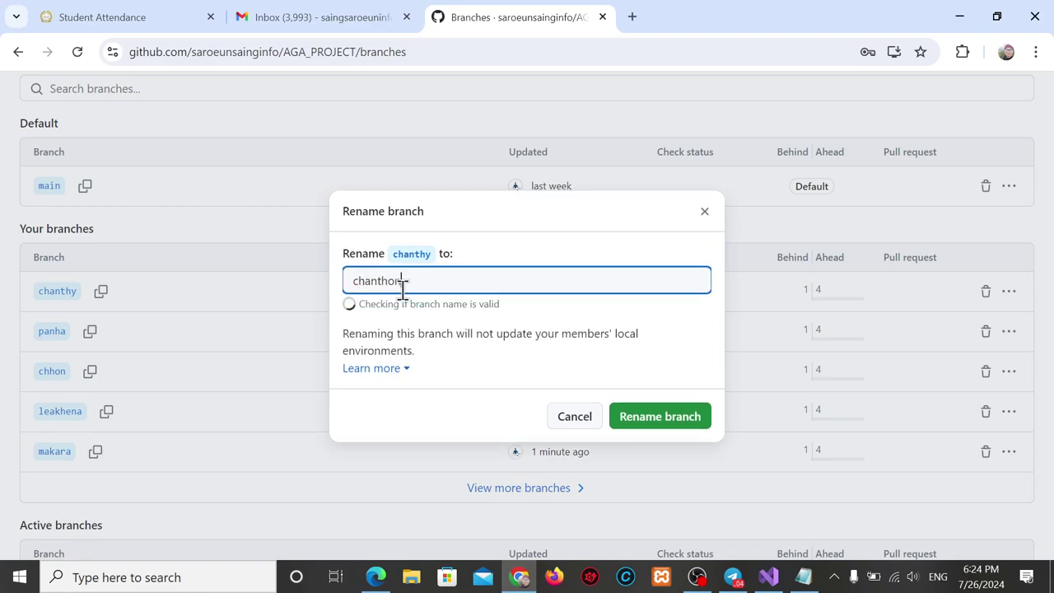
left_click(649, 424)
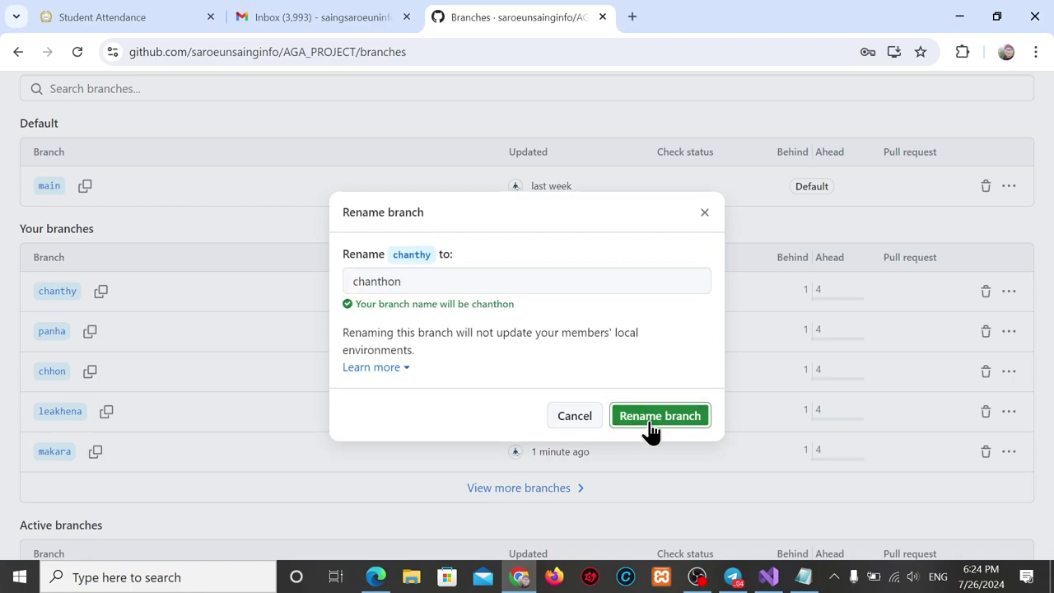
- Return to the AGA_PROJECT code page and copy the repository's HTTPS clone URL
scroll(388, 206, "up", 3)
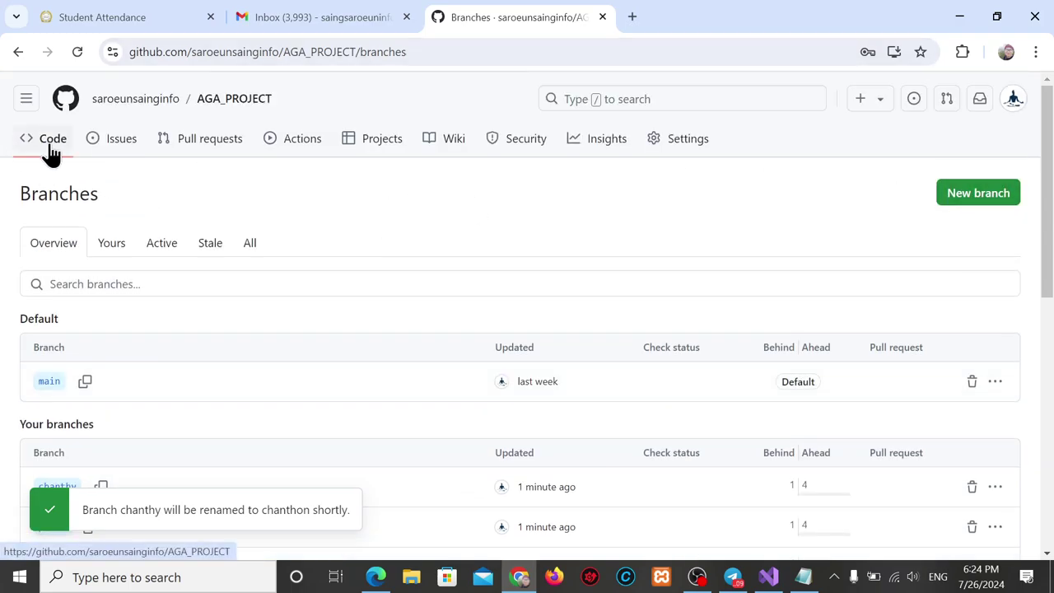
left_click(51, 152)
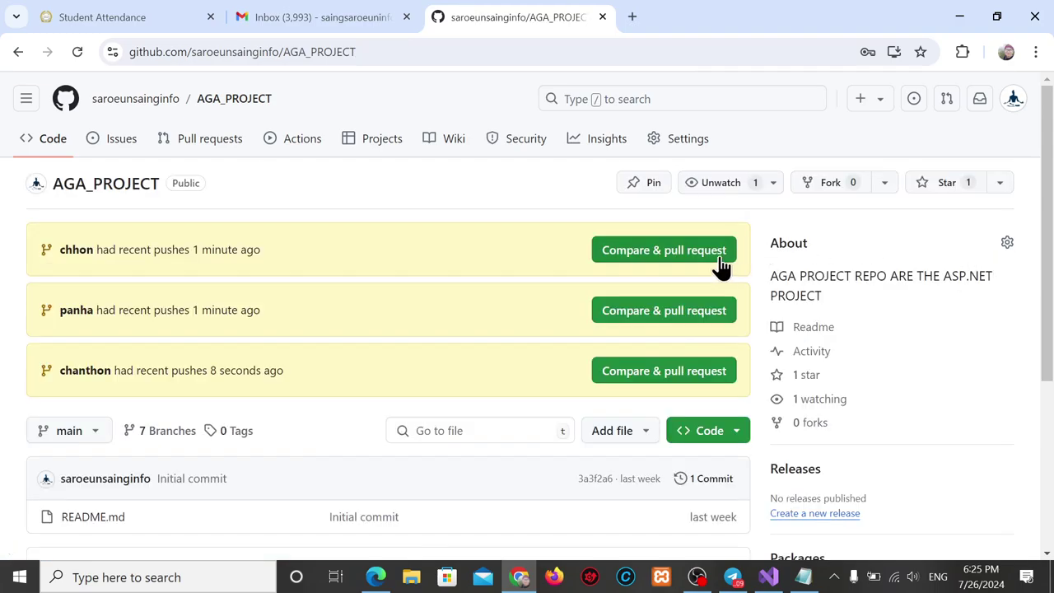
left_click(732, 434)
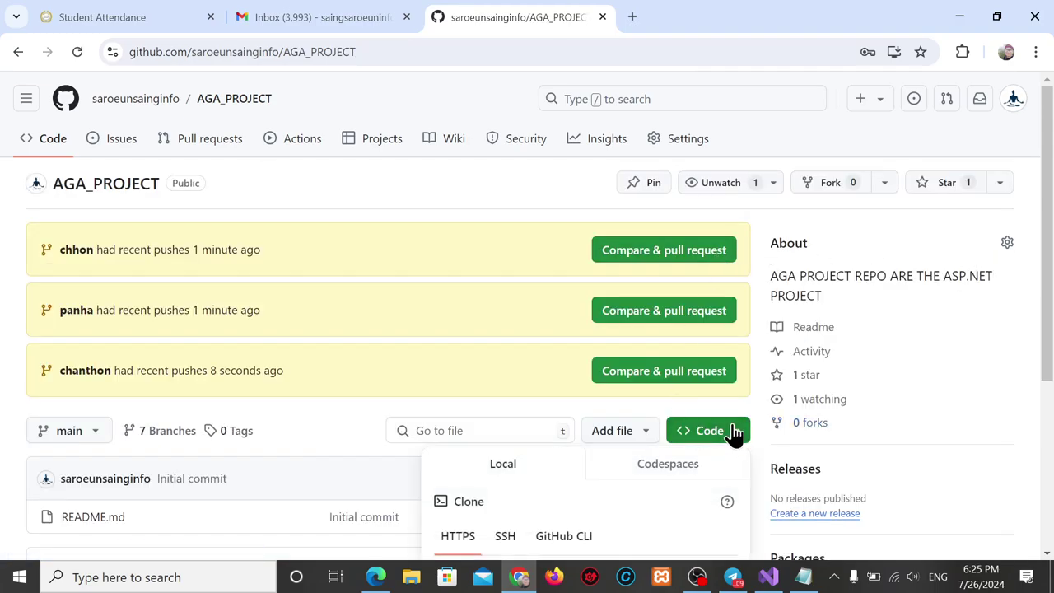
scroll(671, 471, "down", 2)
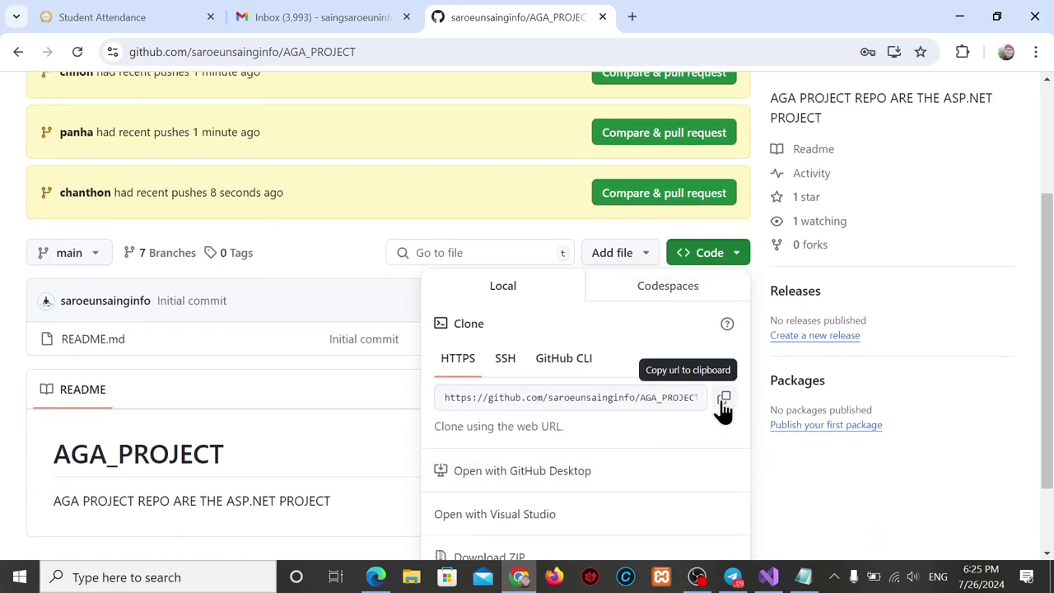
left_click(722, 400)
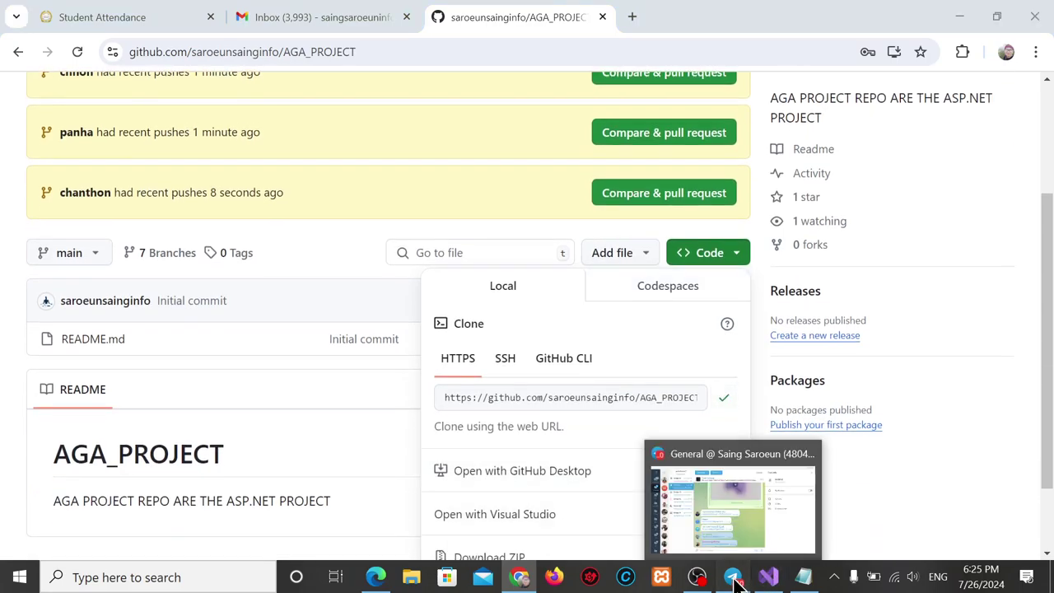
- Switch to Telegram and send the copied clone URL to the AGA-ASP.NET General topic, headed "Aga ASP.NET Repo:", then dismiss GitHub's clone options
left_click(707, 558)
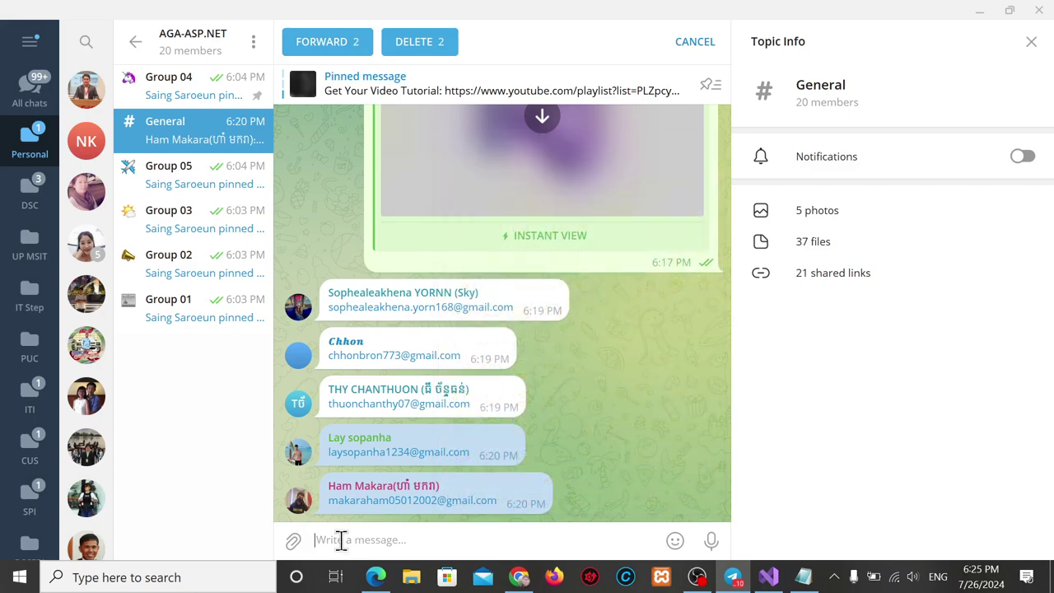
key("ctrl+v")
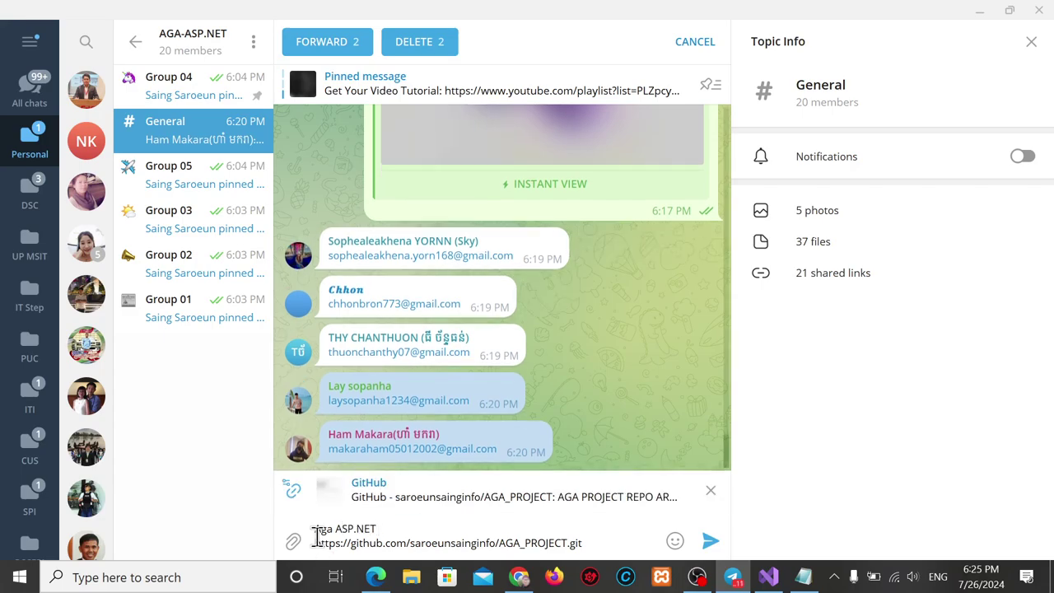
type("Repo:")
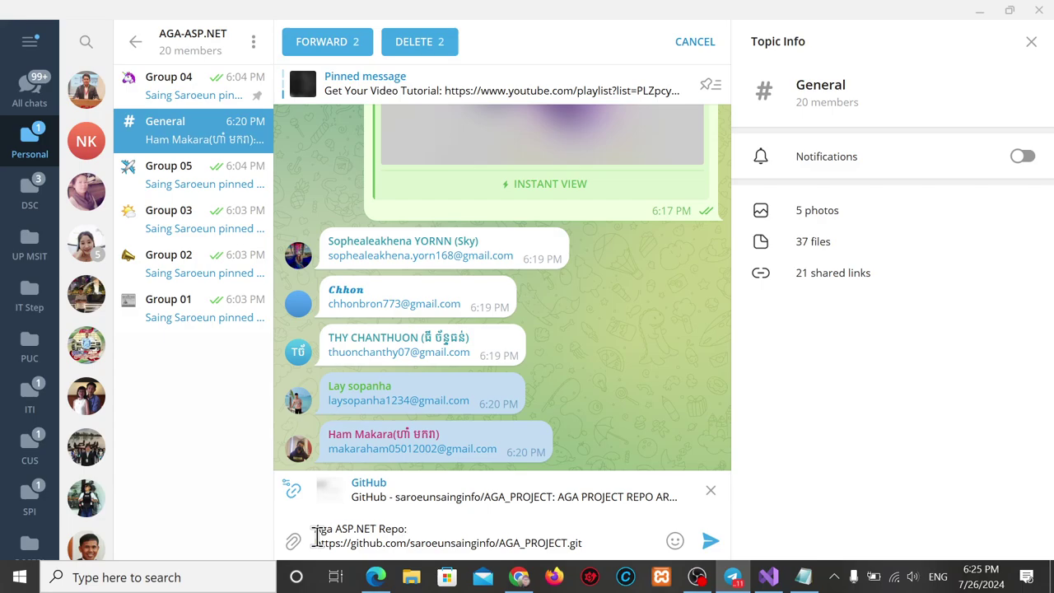
key("Return")
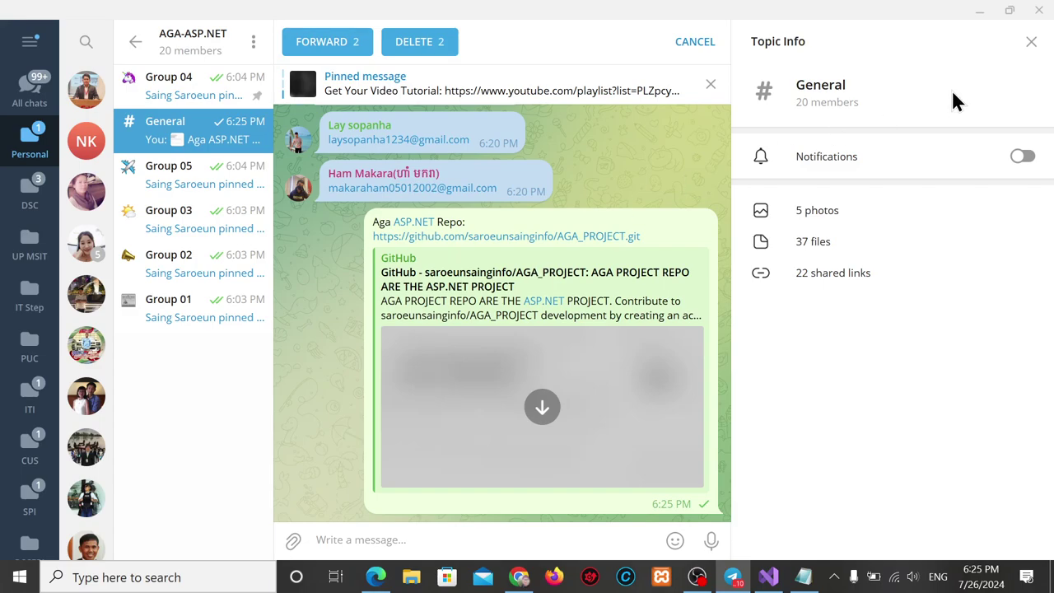
left_click(984, 12)
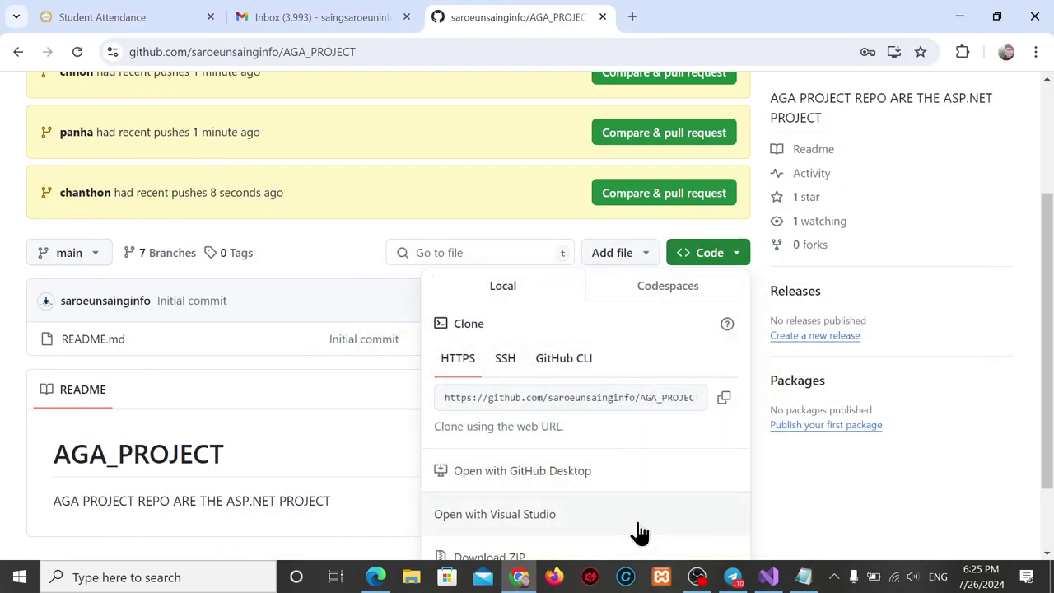
left_click(861, 453)
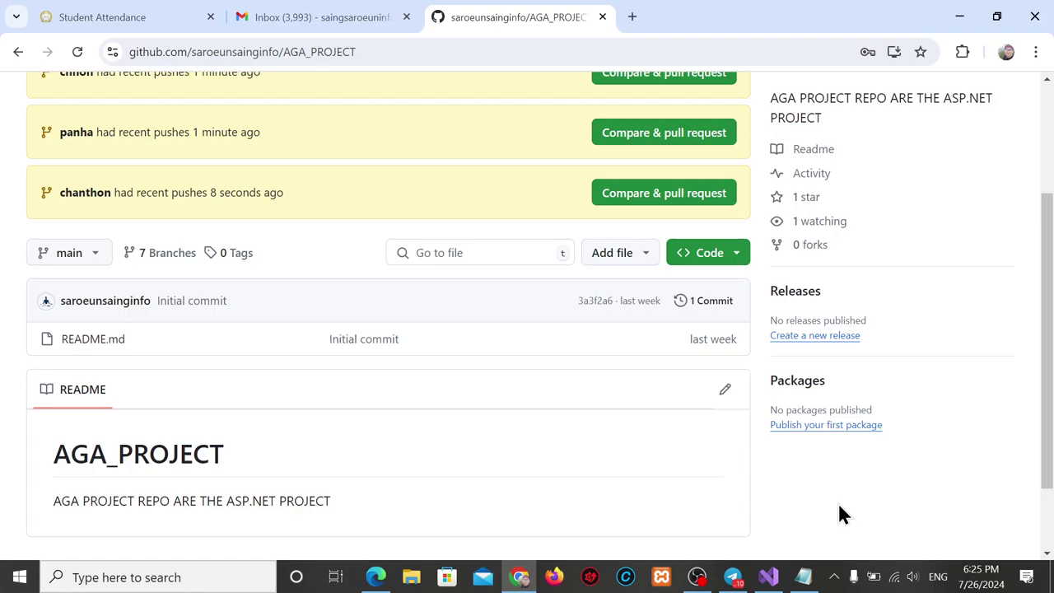
- Switch to Visual Studio and rename UserController1.cs to UserController.cs, accepting the rename of all references to the code element
left_click(768, 576)
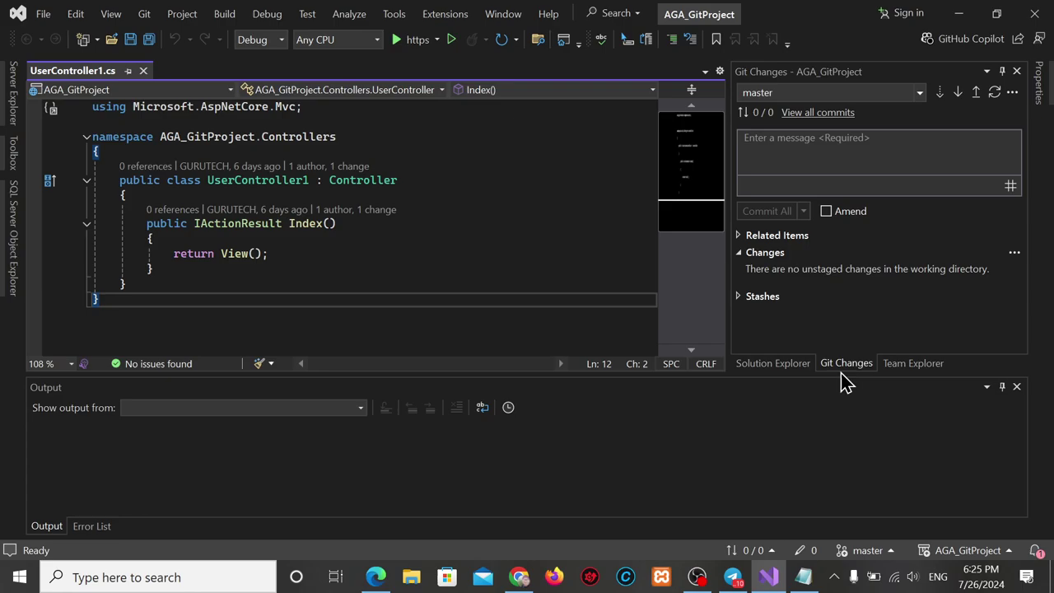
left_click(778, 366)
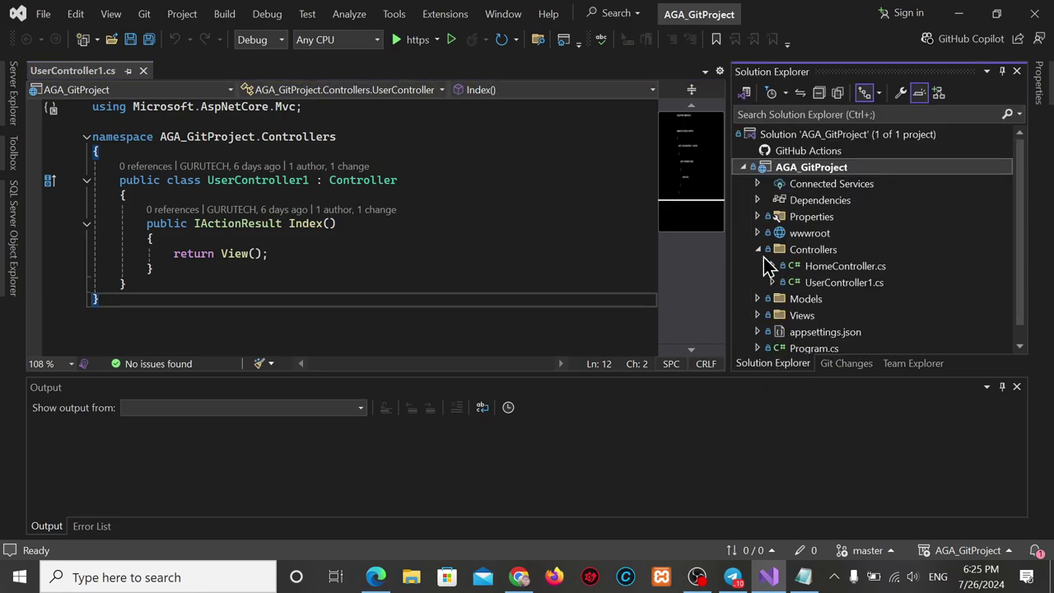
left_click(858, 284)
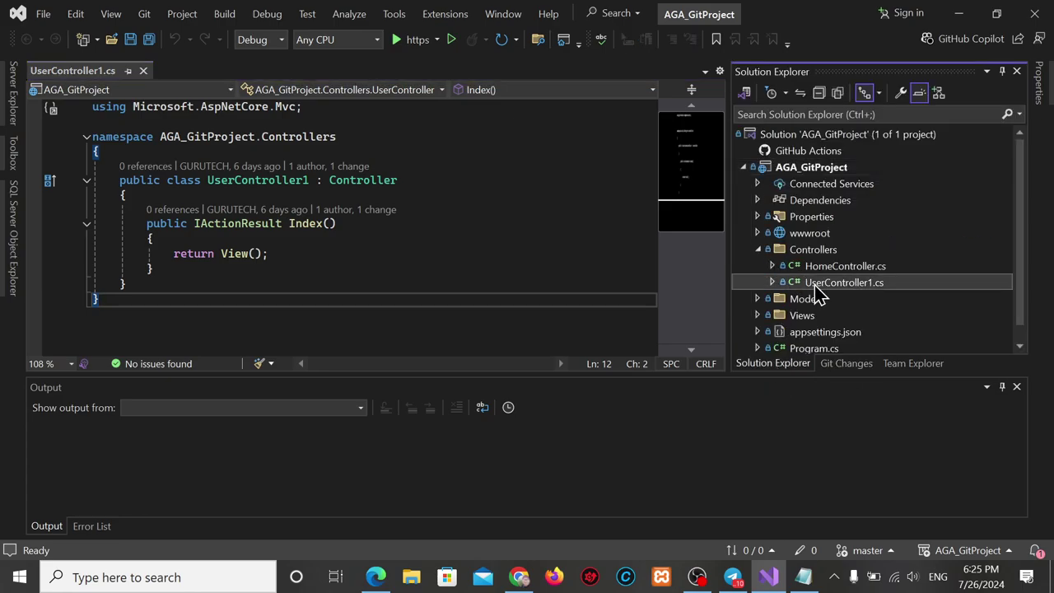
key("F2")
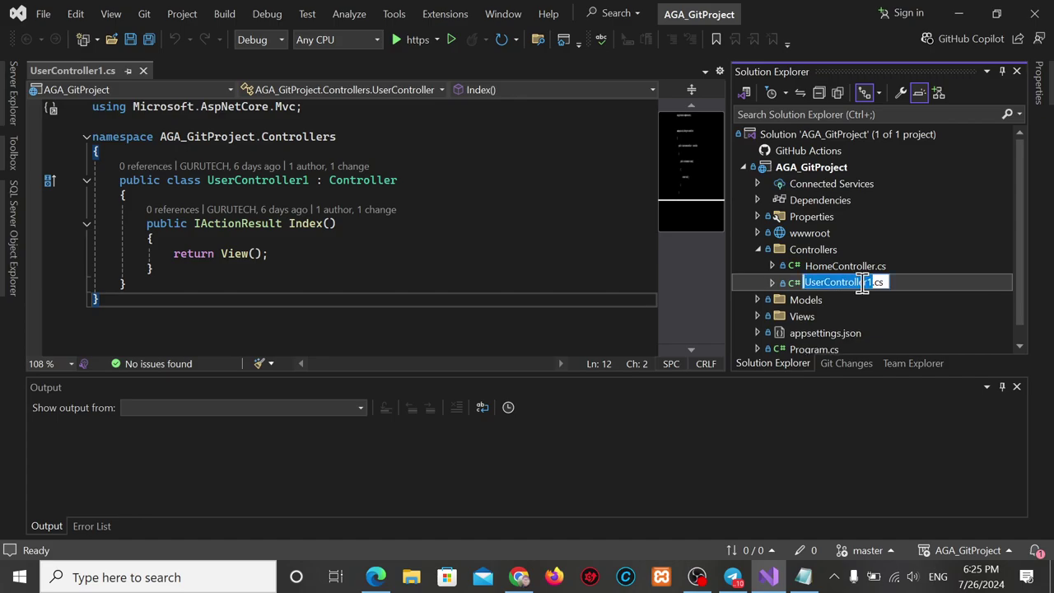
left_click(871, 283)
key("BackSpace")
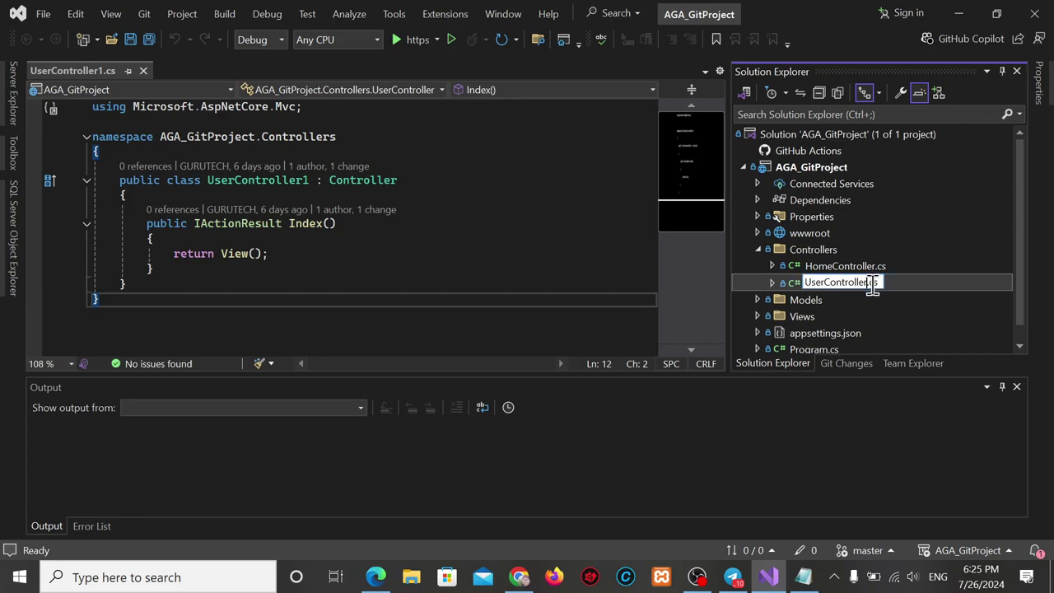
left_click(822, 299)
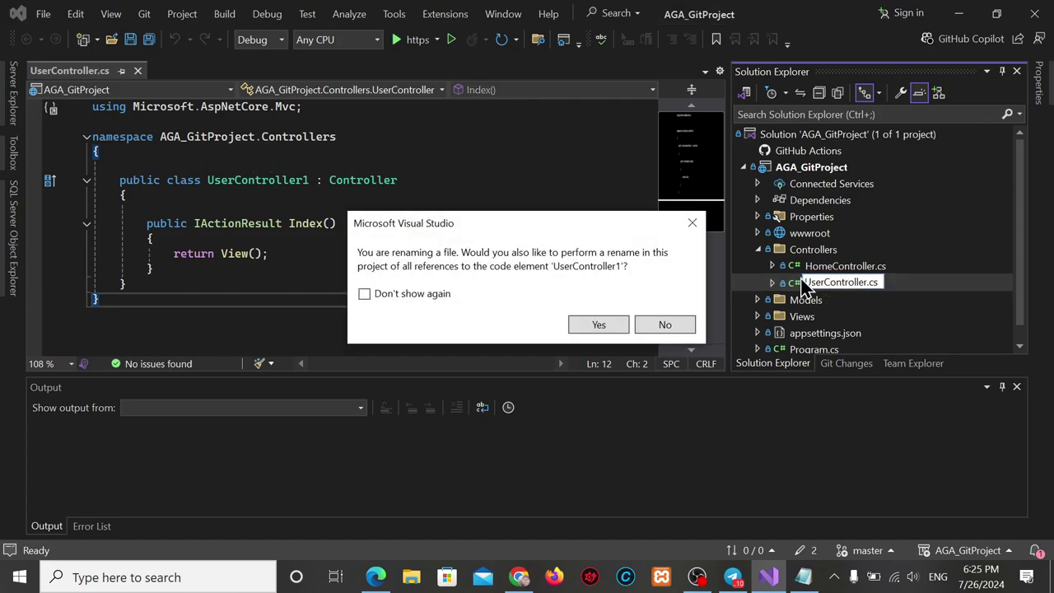
left_click(606, 323)
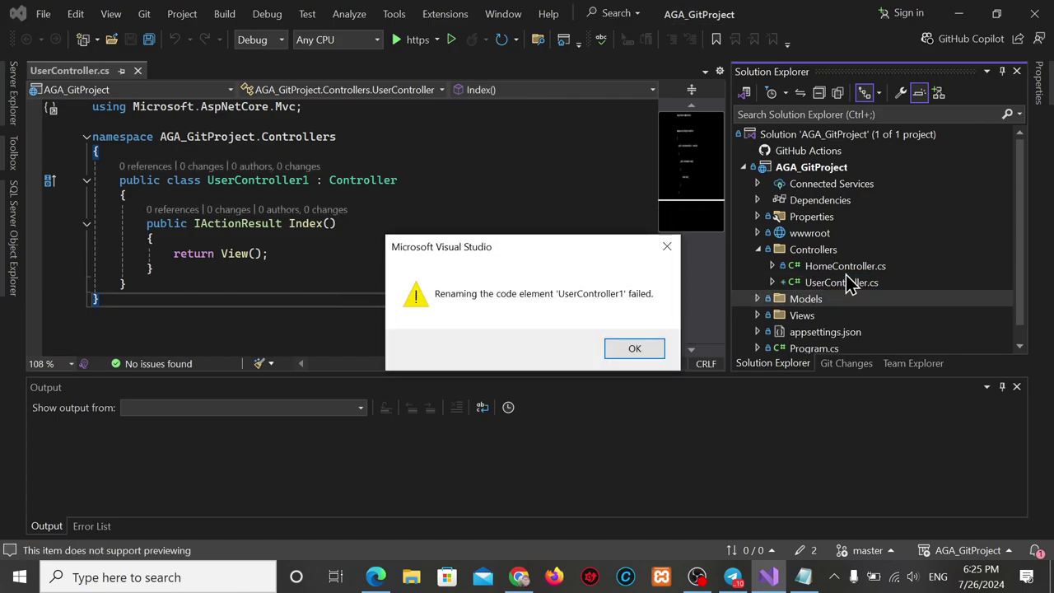
left_click(634, 349)
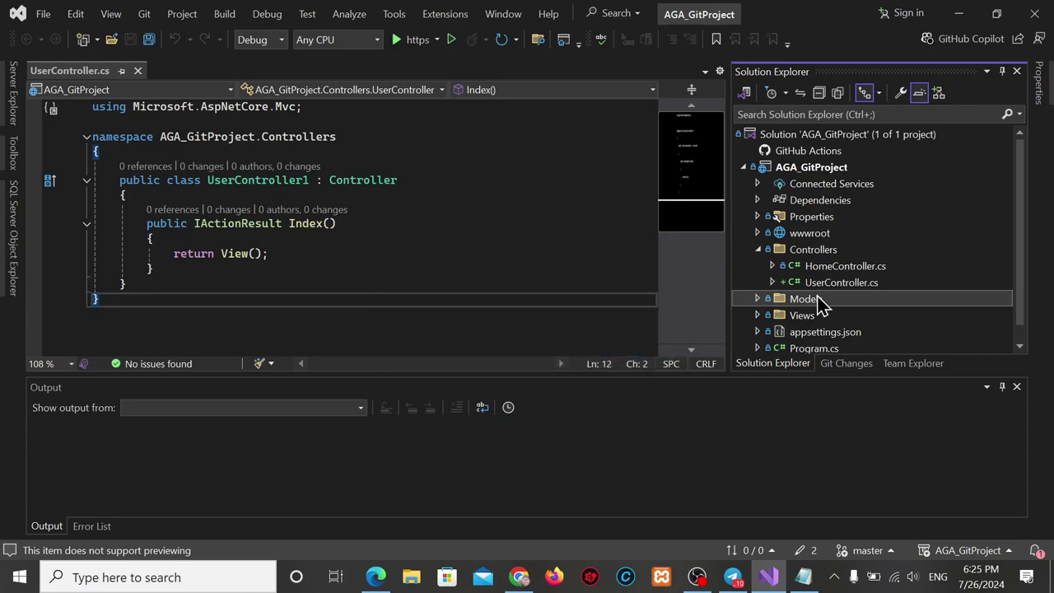
- Expand the Models and Views folders of AGA_GitProject and review the project structure alongside the Controllers folder
scroll(819, 300, "down", 1)
left_click(758, 282)
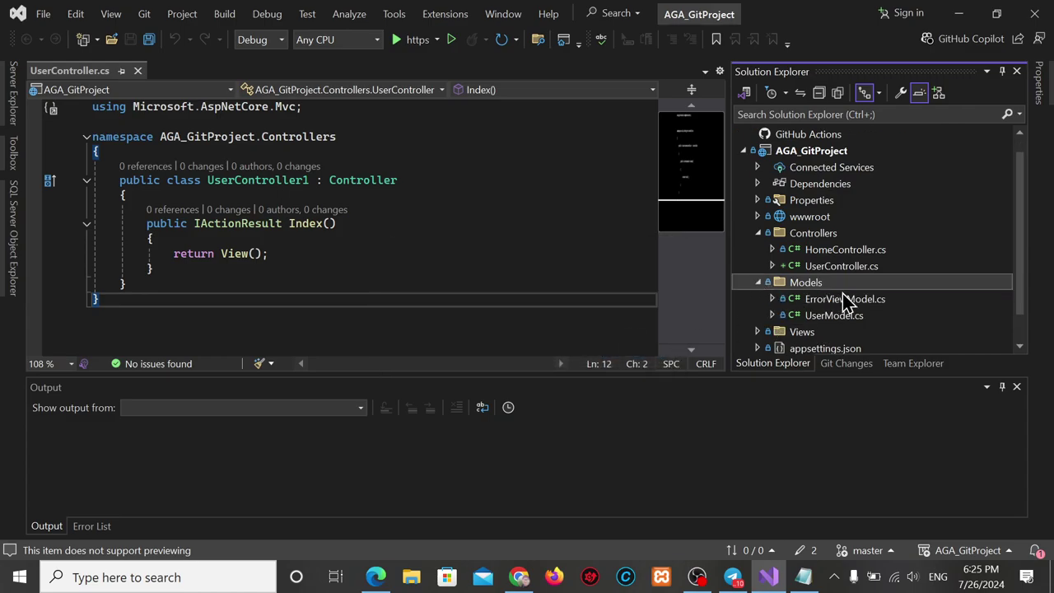
scroll(842, 293, "down", 1)
left_click(757, 299)
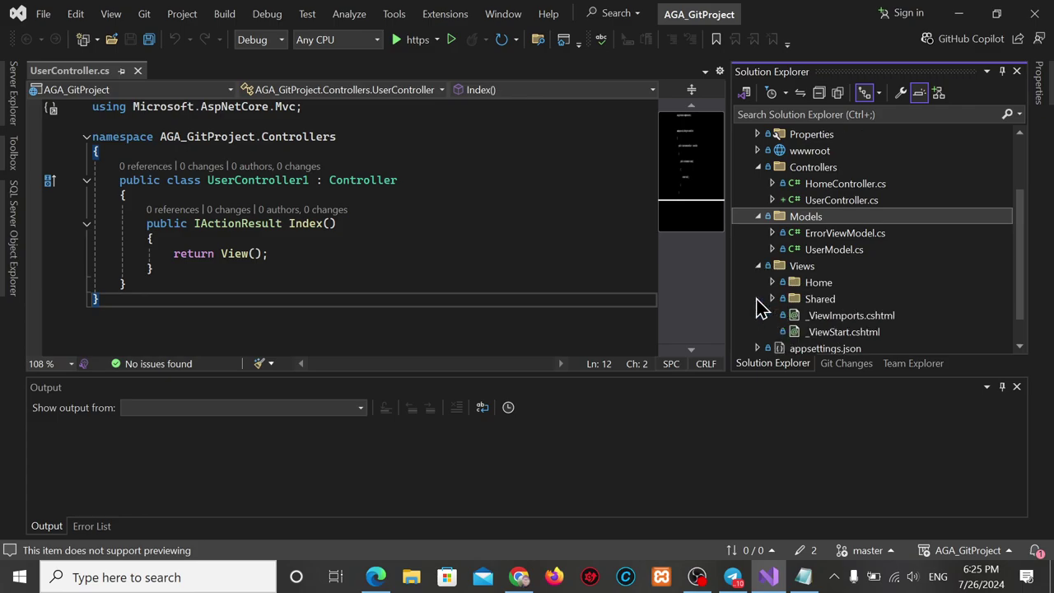
scroll(840, 276, "down", 1)
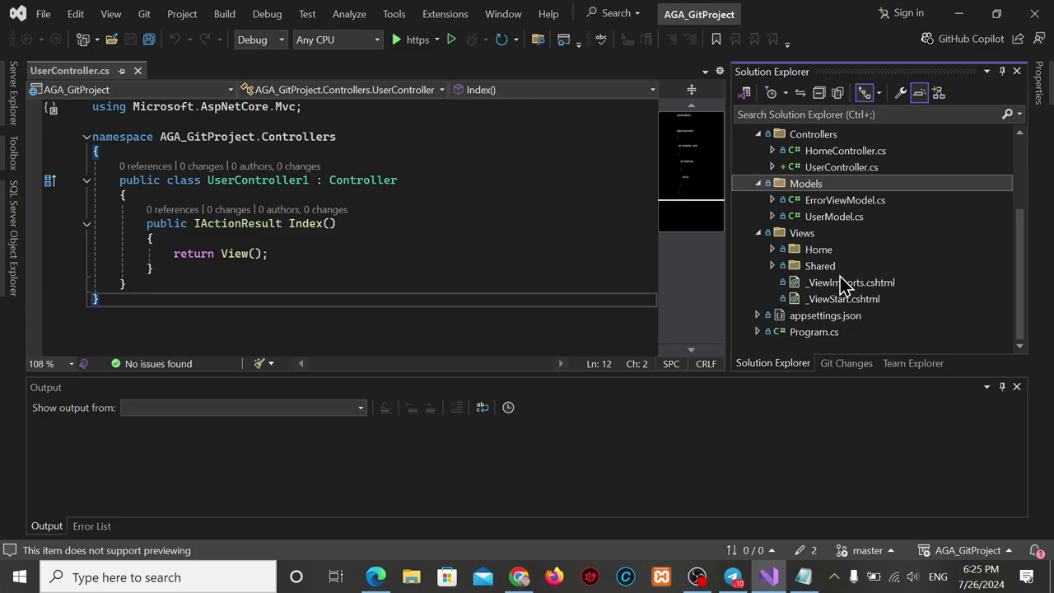
scroll(827, 255, "up", 2)
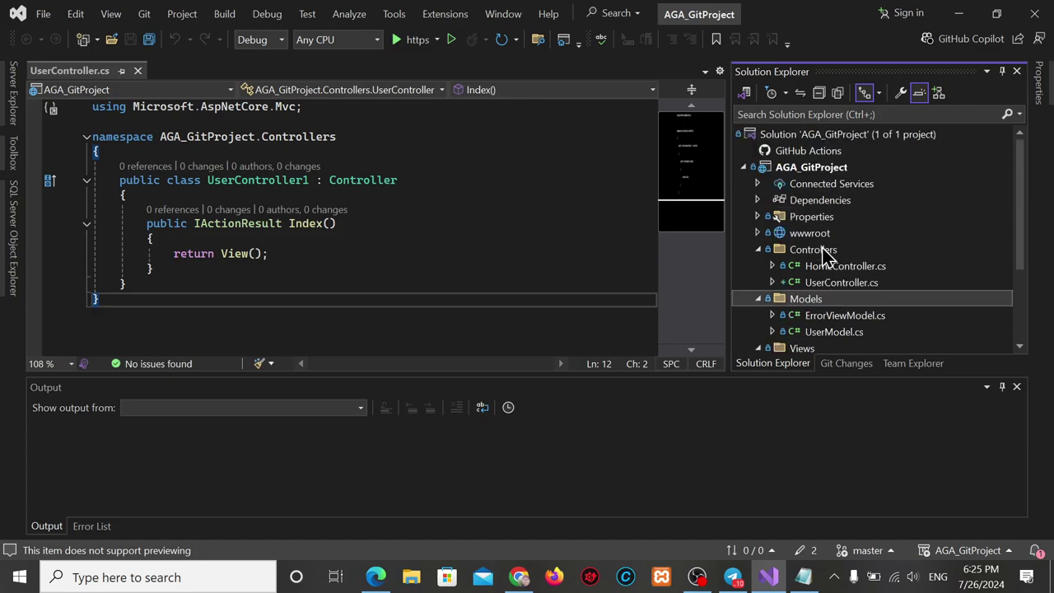
scroll(825, 256, "down", 2)
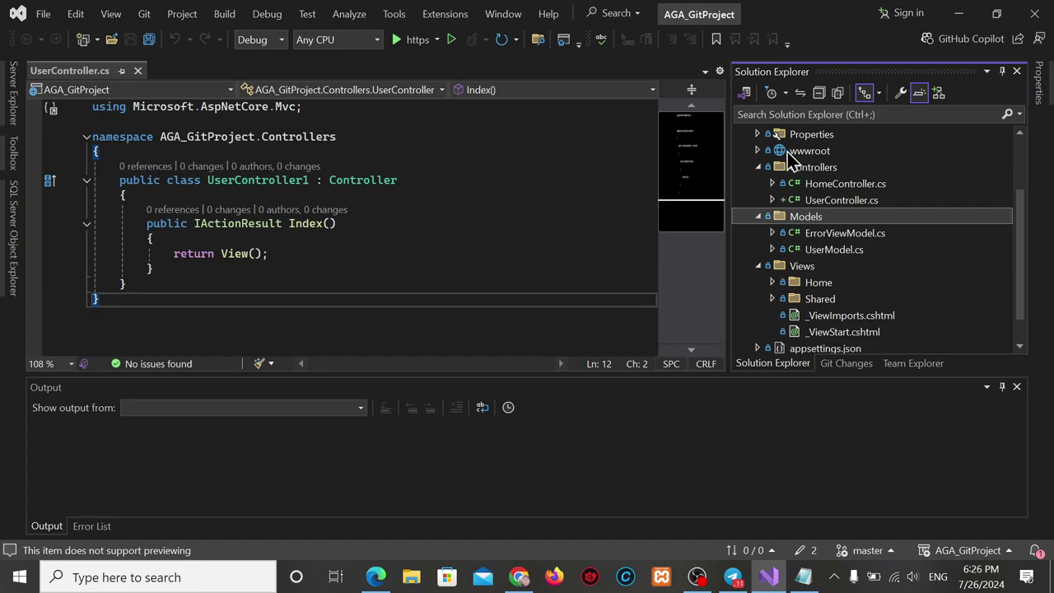
- Commit all changes on master with the message "Edit USer Controler" and push the commit to the remote
left_click(845, 364)
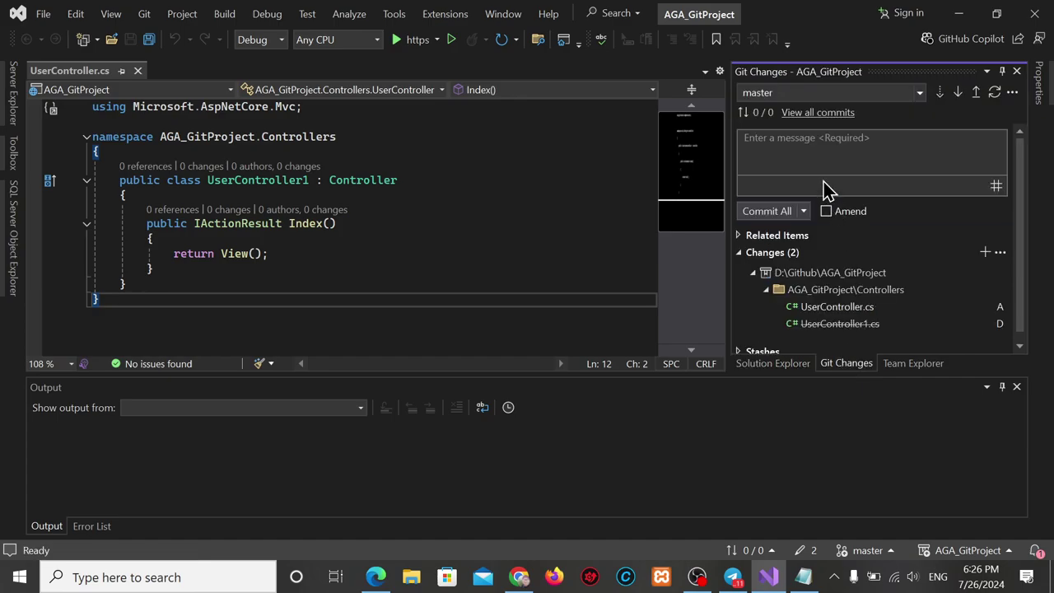
left_click(807, 147)
type("Edit Us")
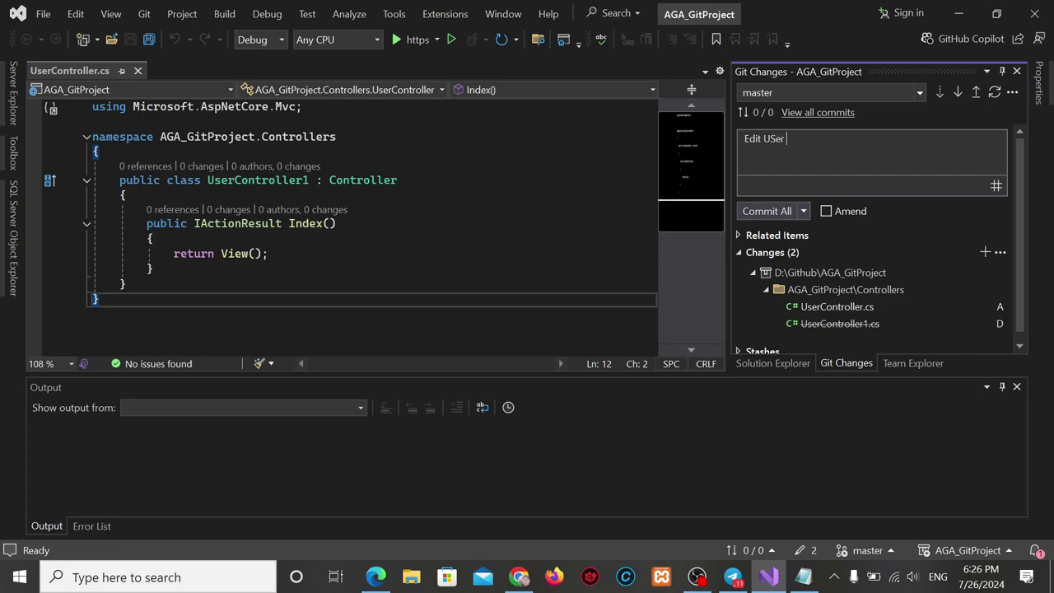
type("er Controler")
left_click(779, 215)
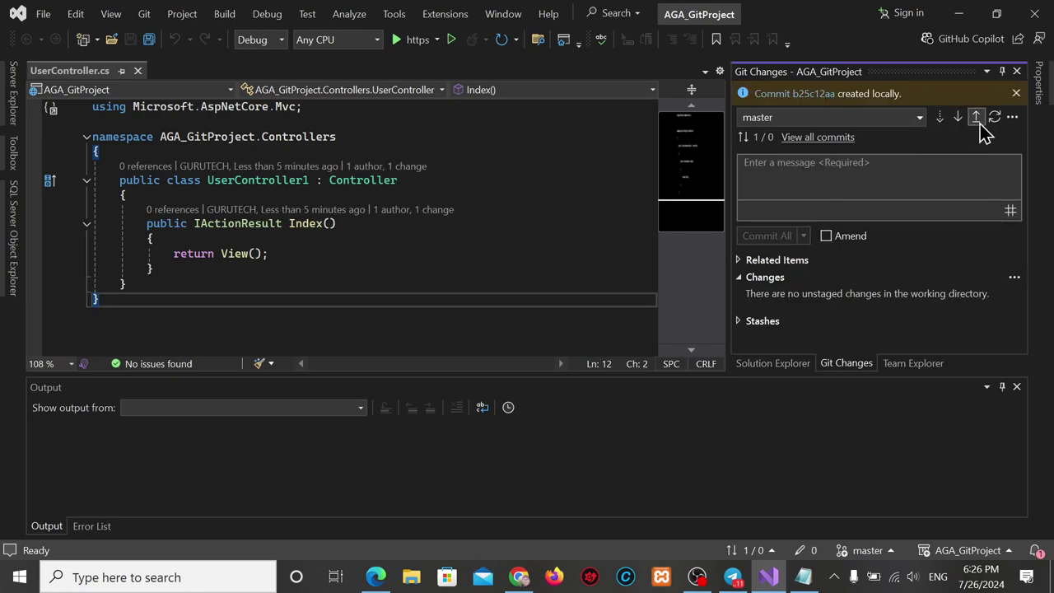
left_click(975, 117)
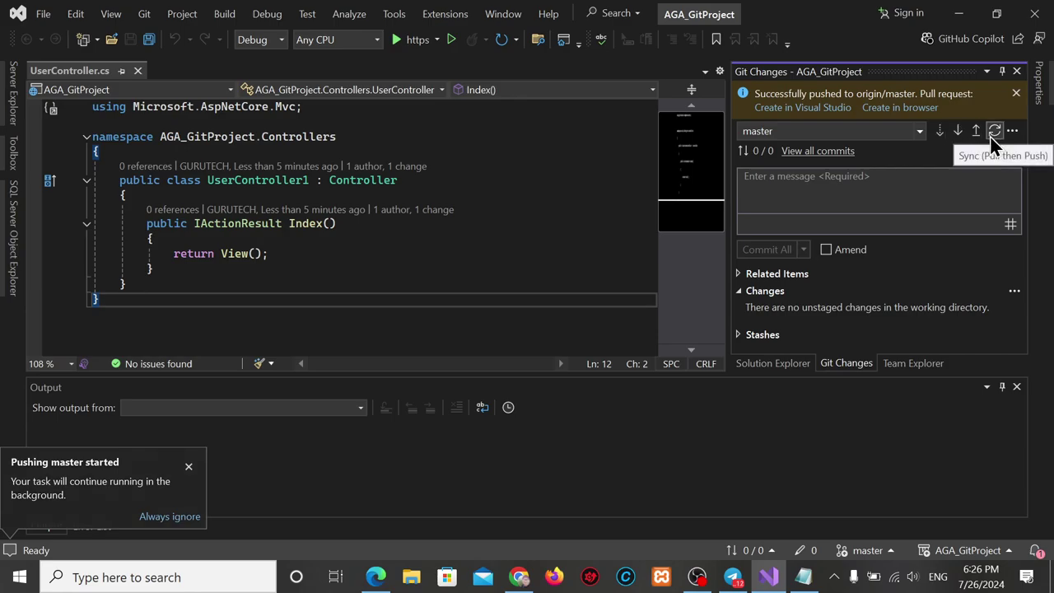
- Return to the AGA_GitProject solution files and select the Controllers folder
left_click(772, 363)
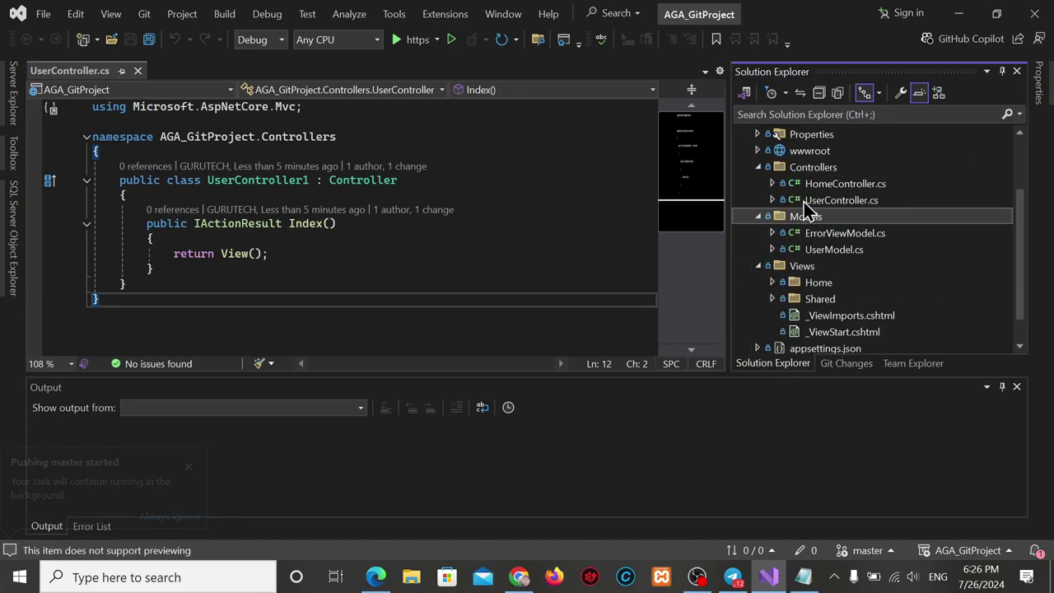
left_click(808, 170)
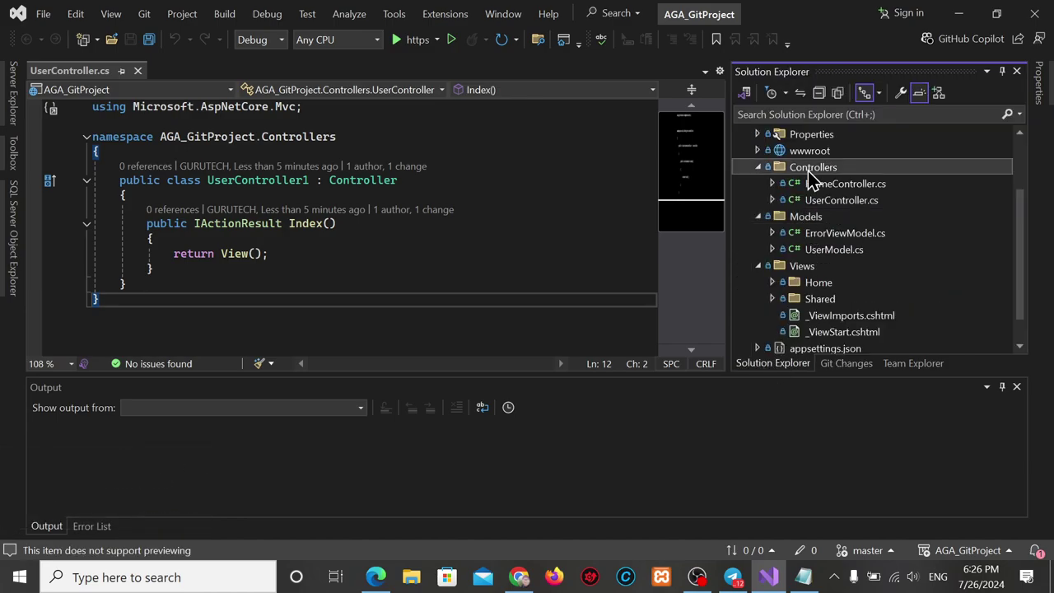